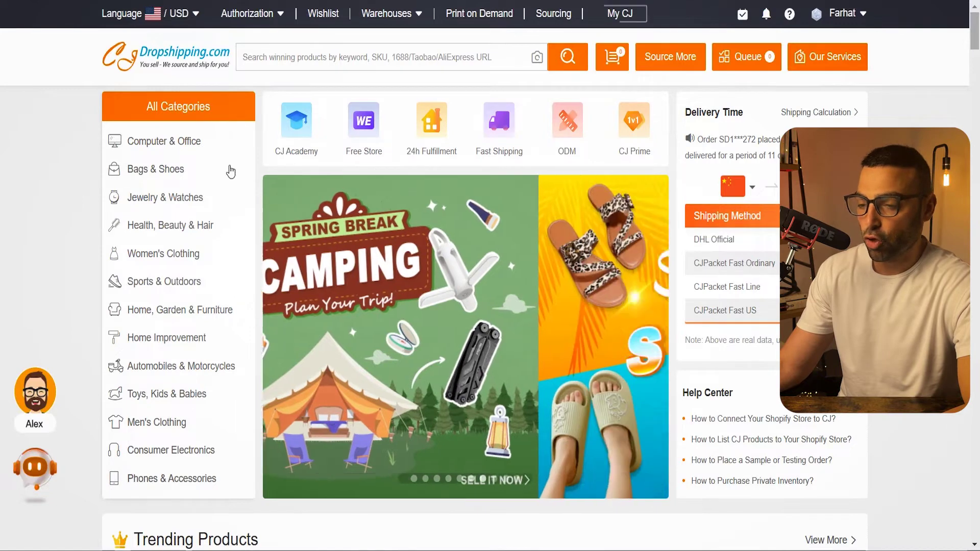
- Browse the home page's product categories along with its trending and video product sections
scroll(587, 204, "down", 10)
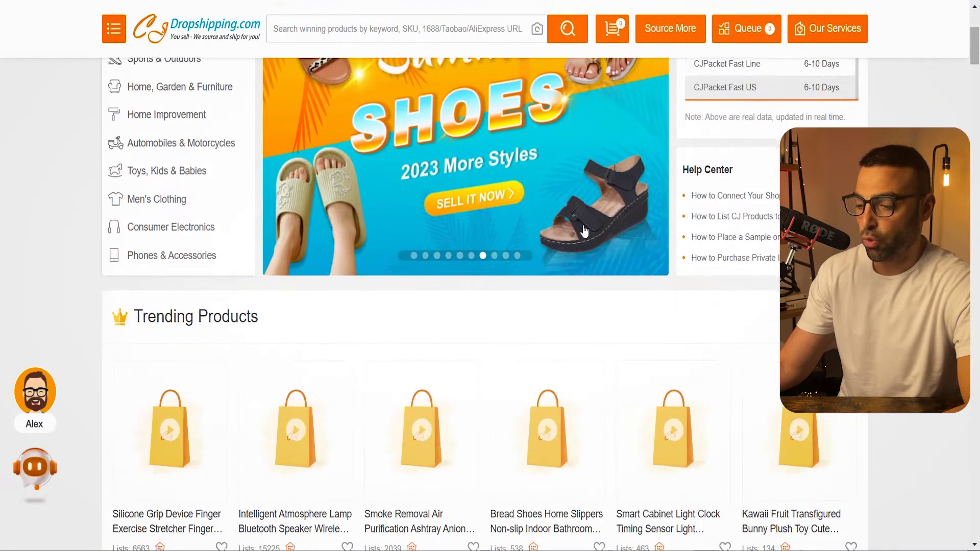
scroll(621, 258, "up", 10)
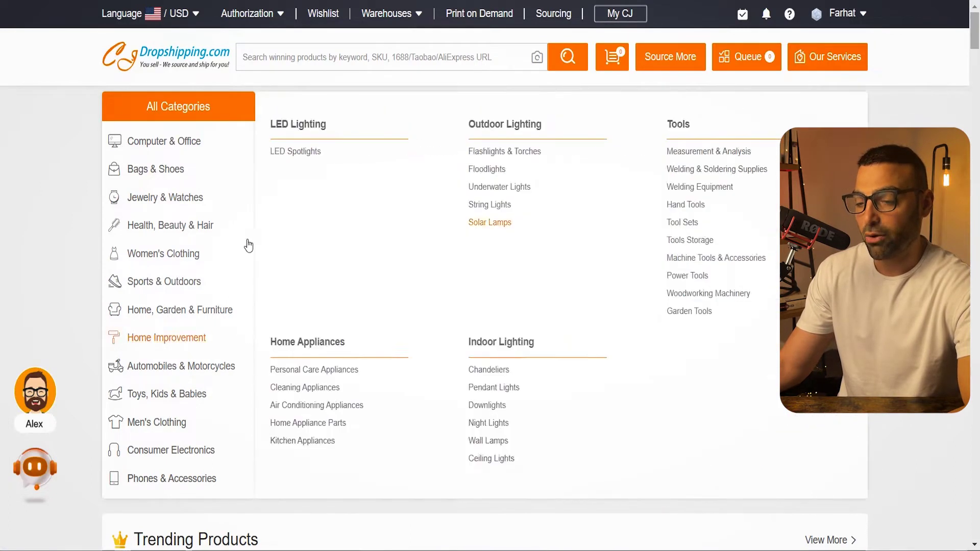
mouse_move(214, 225)
scroll(692, 259, "down", 18)
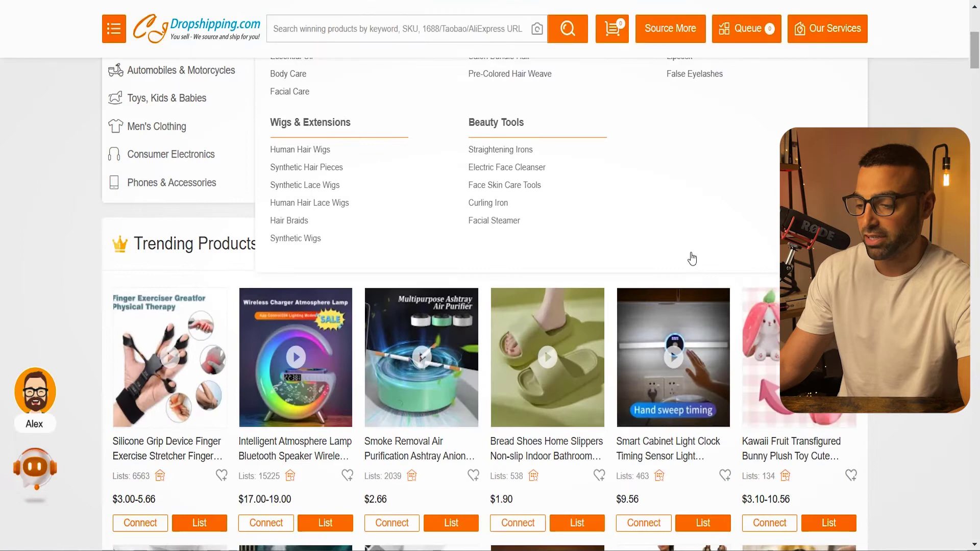
scroll(595, 260, "up", 20)
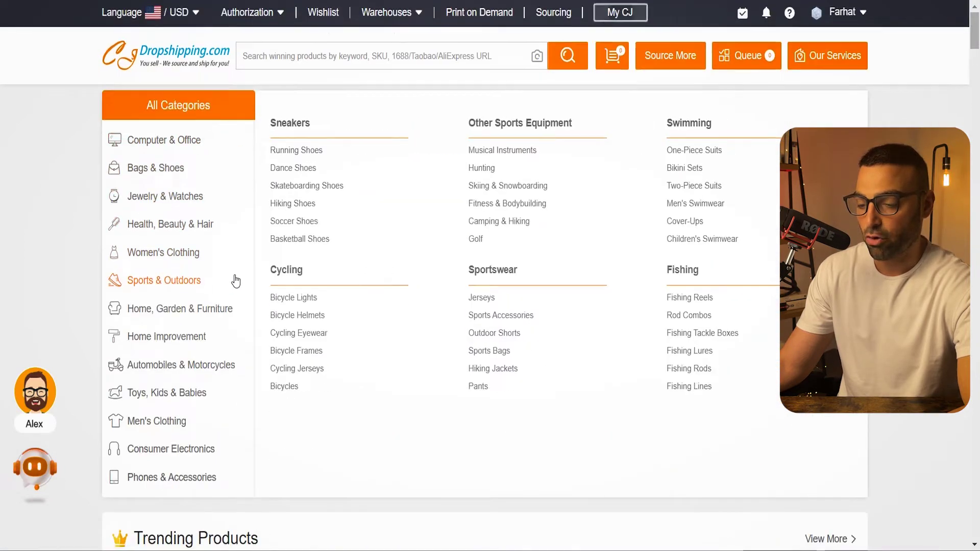
scroll(555, 274, "down", 6)
scroll(528, 279, "down", 15)
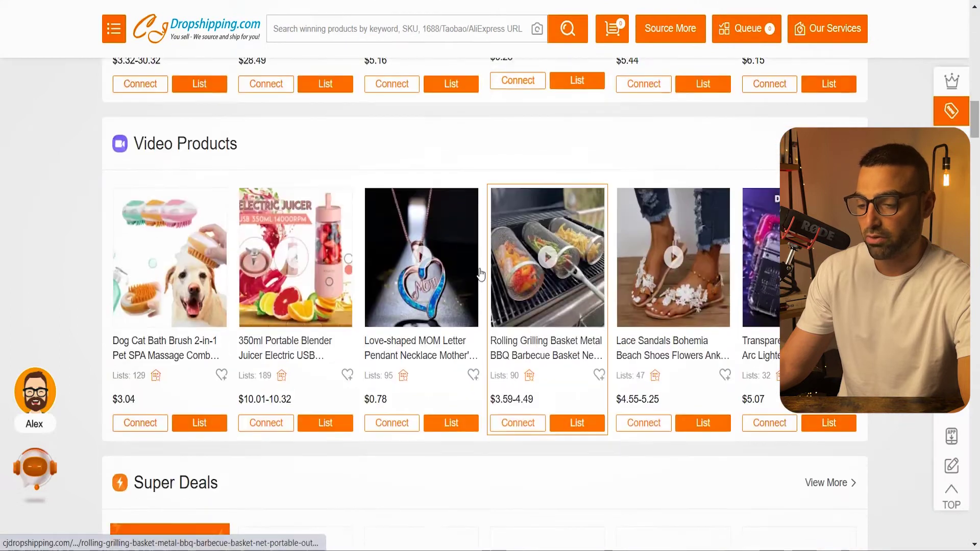
scroll(556, 79, "up", 20)
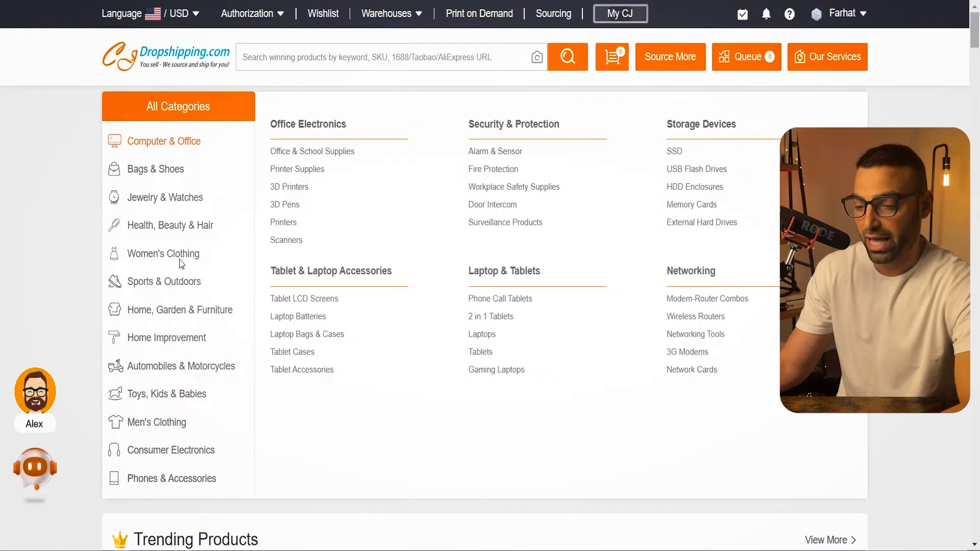
mouse_move(174, 261)
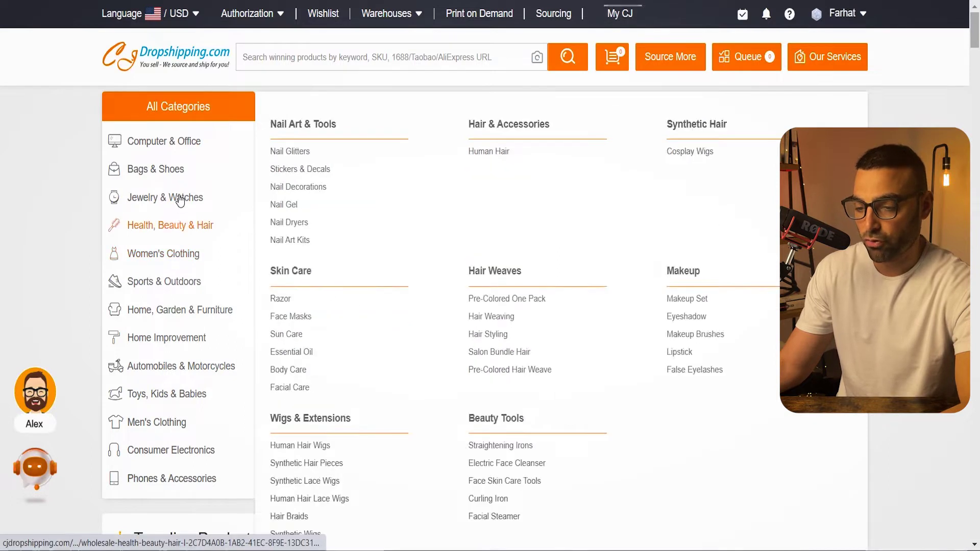
mouse_move(183, 142)
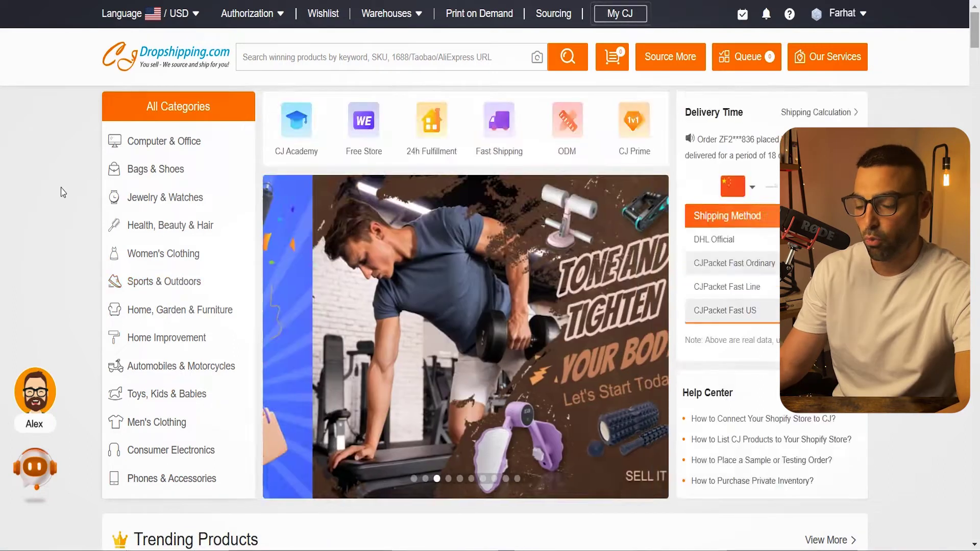
scroll(61, 191, "down", 6)
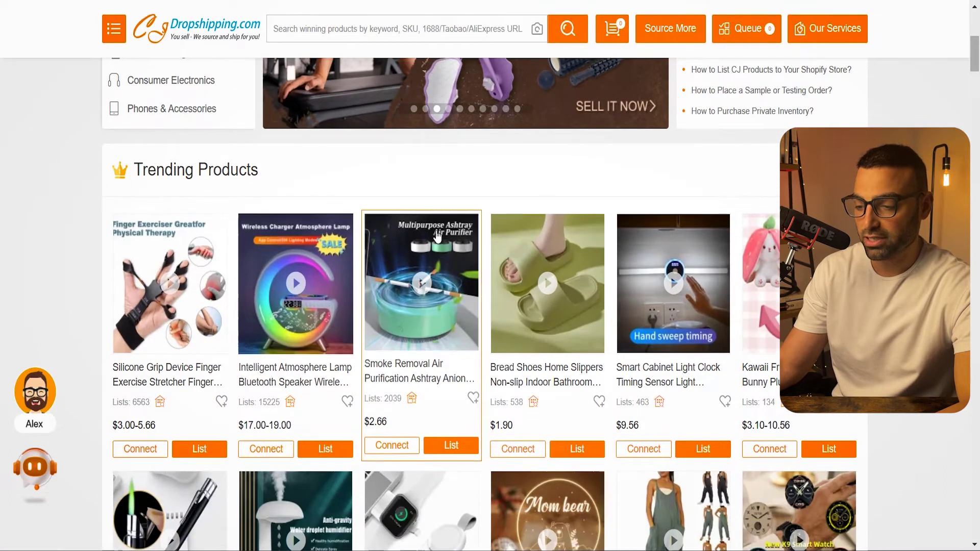
scroll(699, 234, "down", 1)
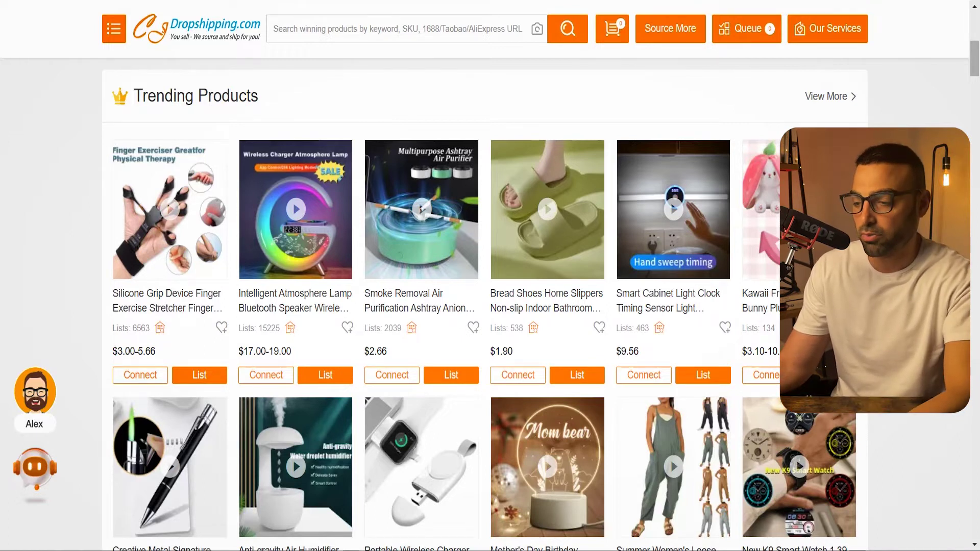
- Open the Shopify store authorization list and check the connected store's authorization result, store status, inventory sync and email permission
scroll(59, 236, "up", 9)
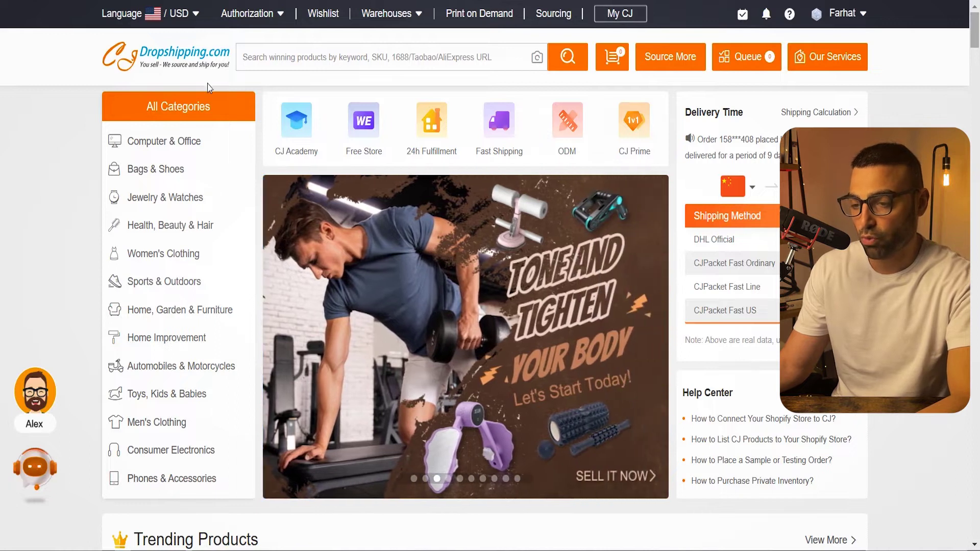
mouse_move(261, 12)
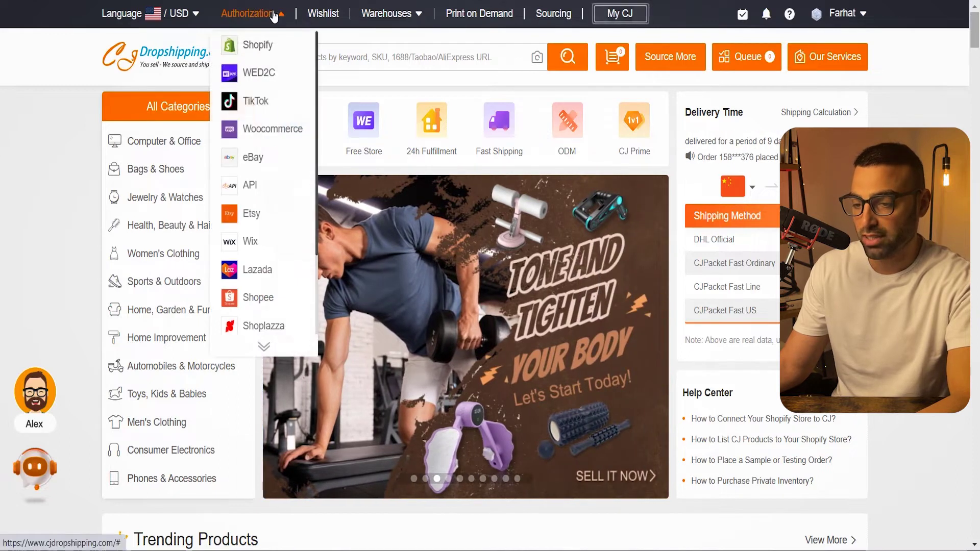
left_click(266, 47)
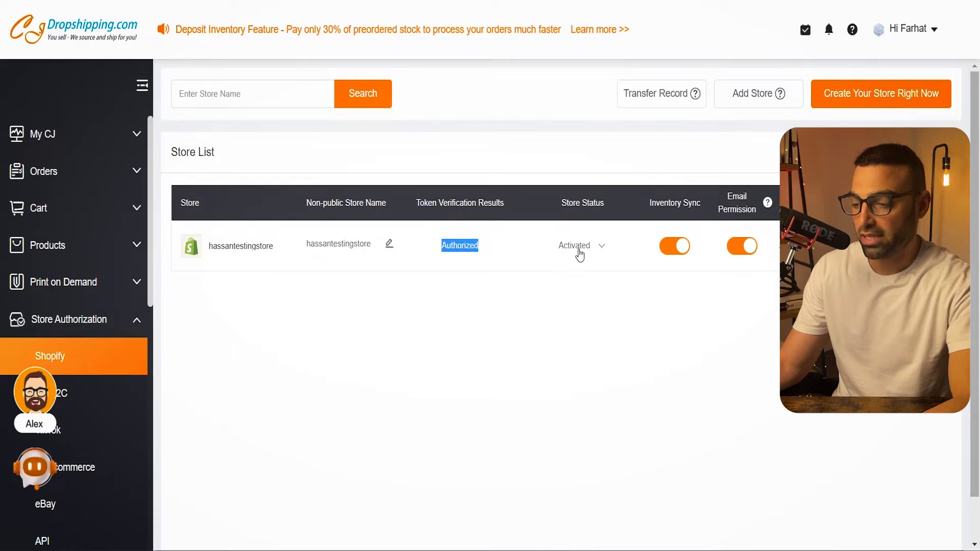
mouse_move(591, 245)
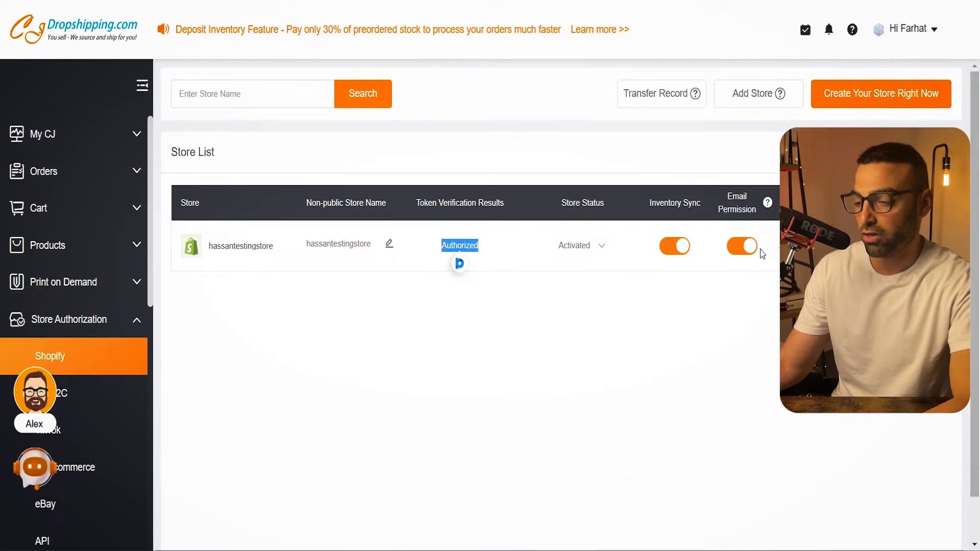
left_click(515, 359)
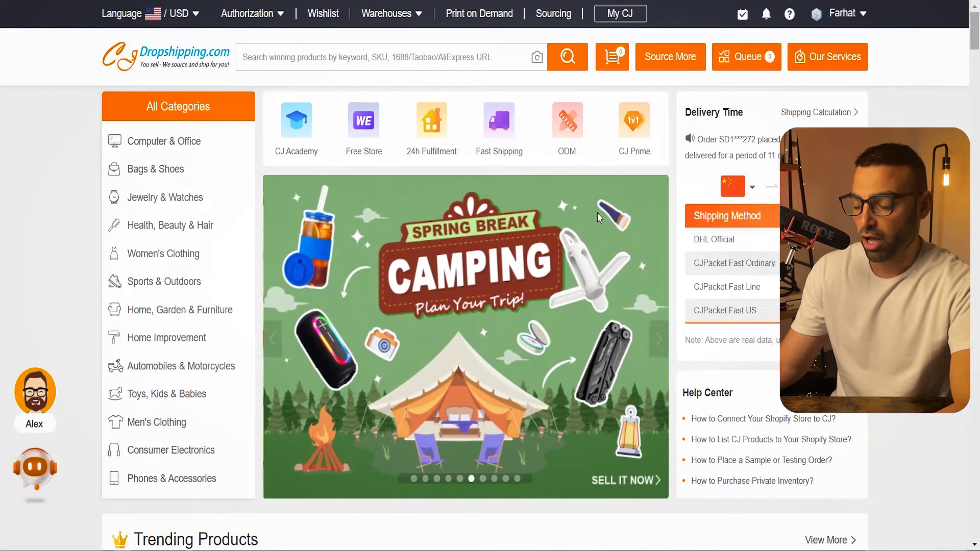
- Open the store listing form for the trending Silicone Grip Device Finger Exercise Stretcher and check its ship-from warehouse
scroll(76, 214, "down", 3)
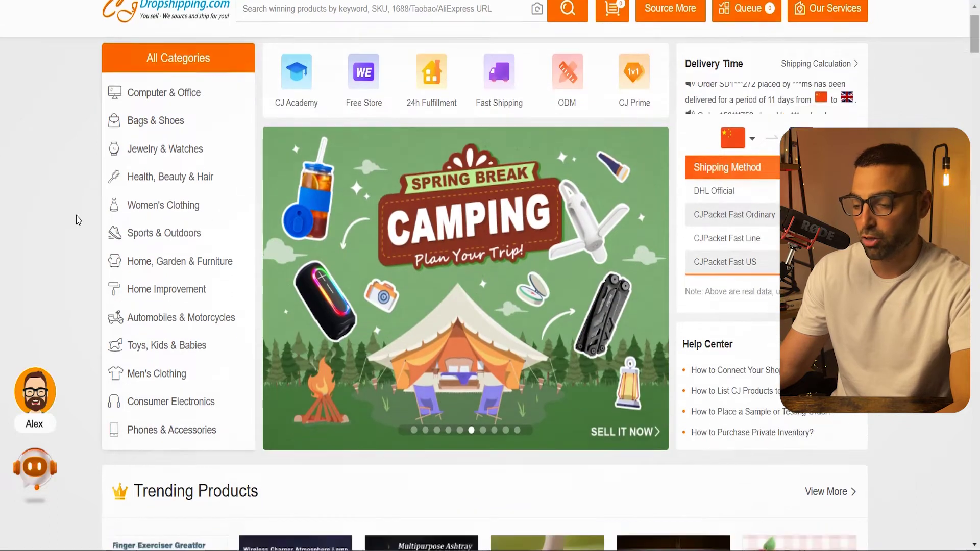
scroll(77, 219, "down", 3)
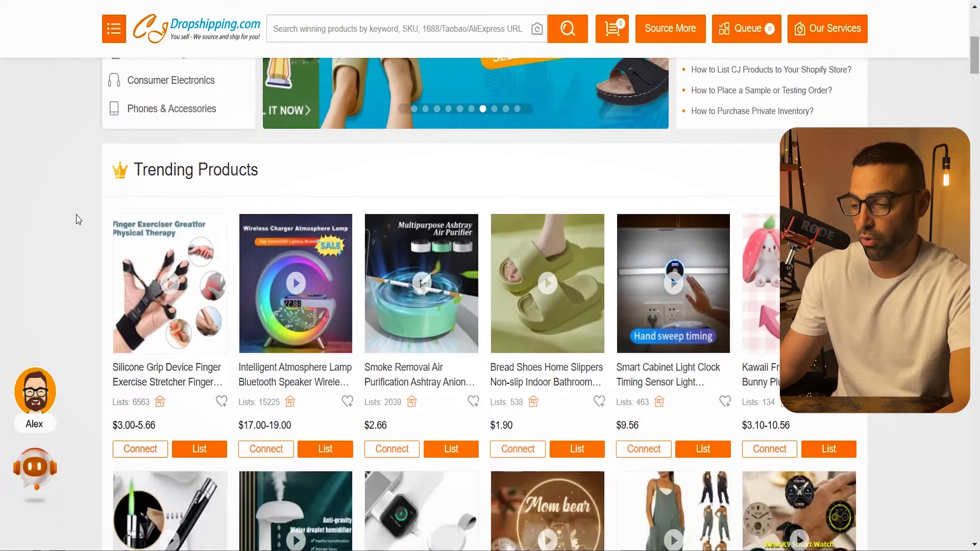
scroll(238, 187, "down", 1)
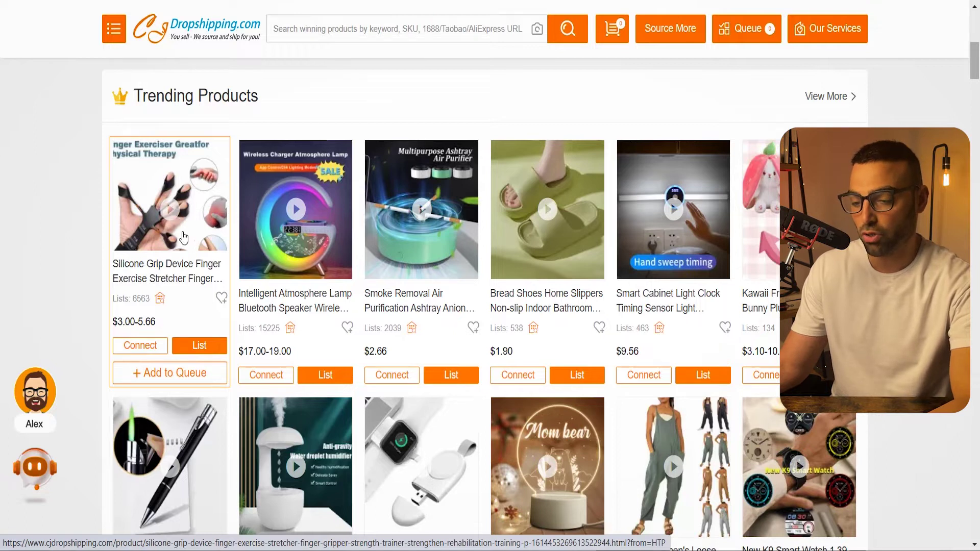
left_click(199, 347)
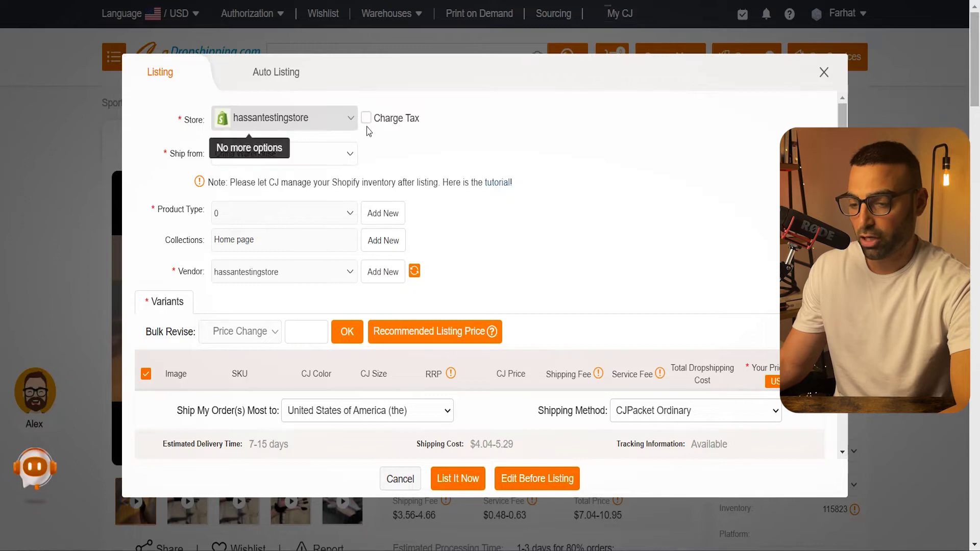
left_click(346, 156)
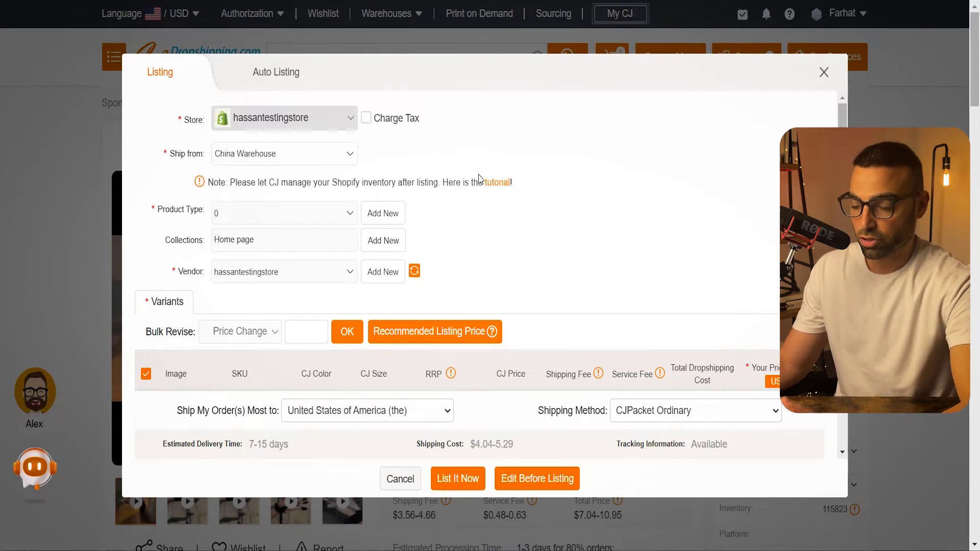
- Examine the finger exerciser's variants in the listing form, comparing their images, colours, sizes and prices
scroll(308, 135, "down", 2)
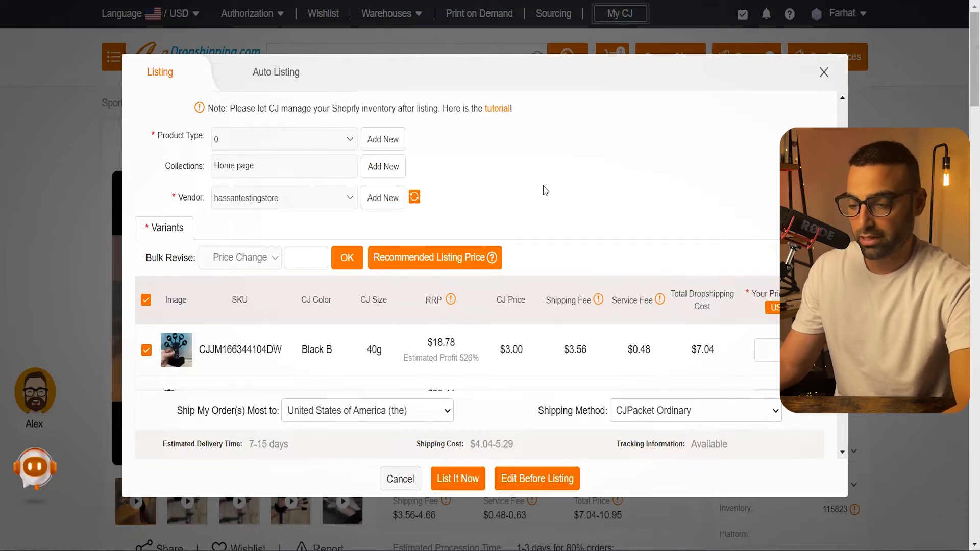
scroll(545, 190, "down", 2)
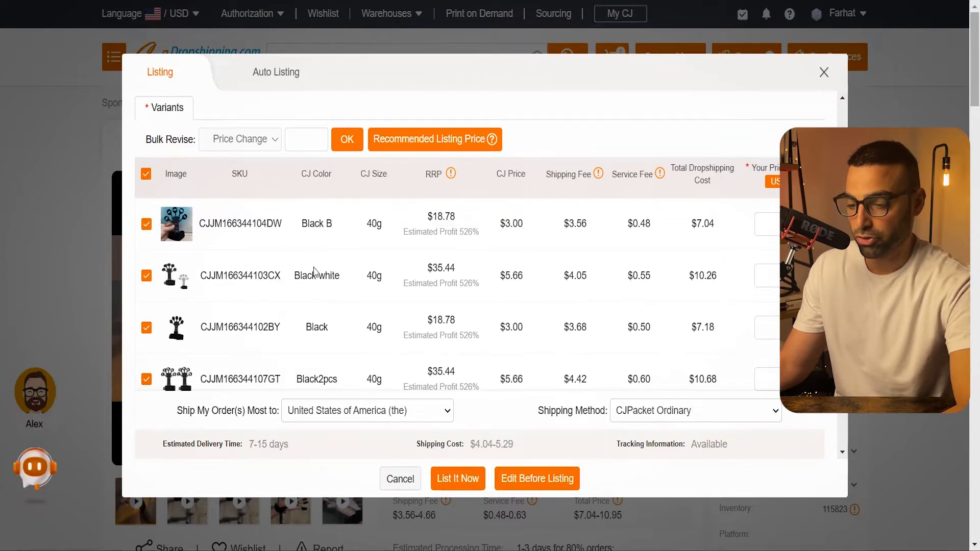
scroll(316, 271, "down", 2)
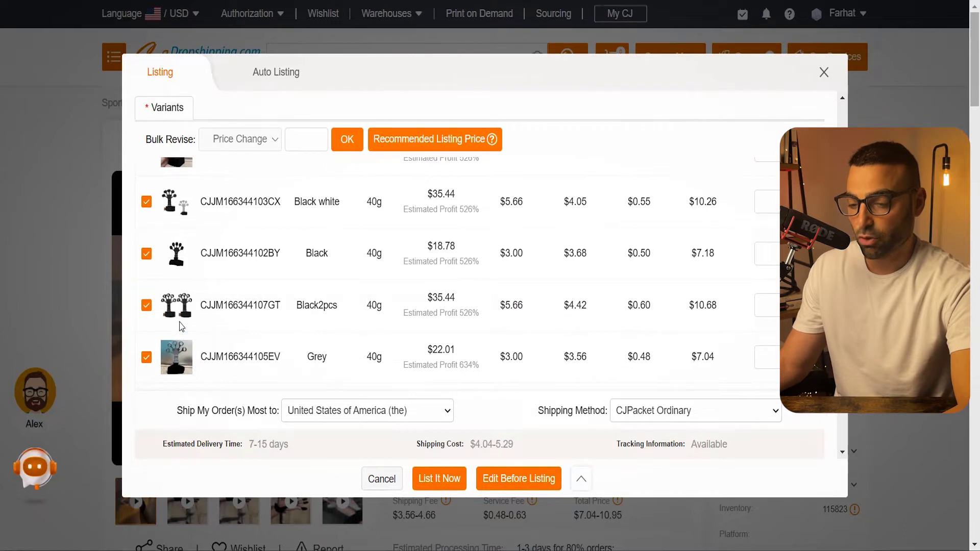
scroll(444, 272, "up", 2)
scroll(444, 273, "up", 2)
scroll(445, 273, "down", 3)
scroll(445, 276, "up", 2)
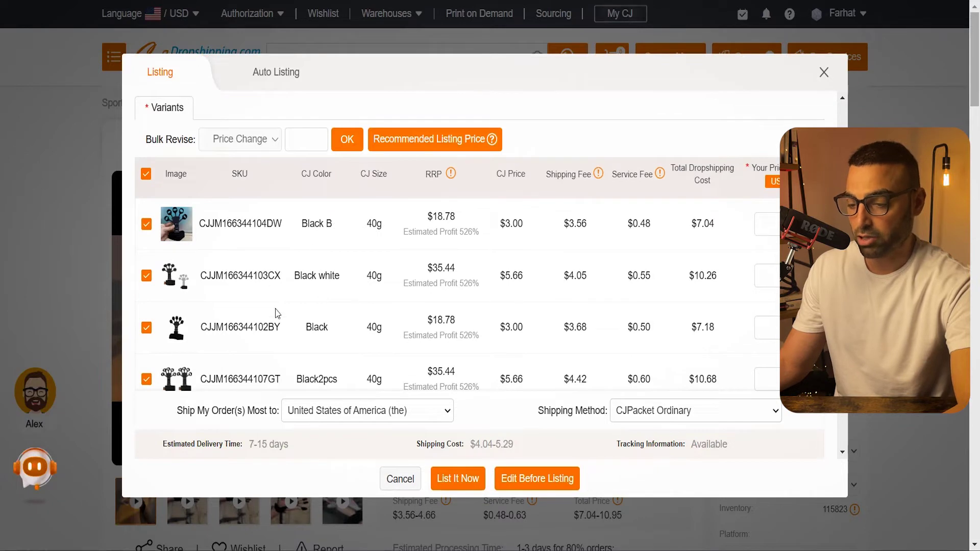
scroll(265, 299, "down", 4)
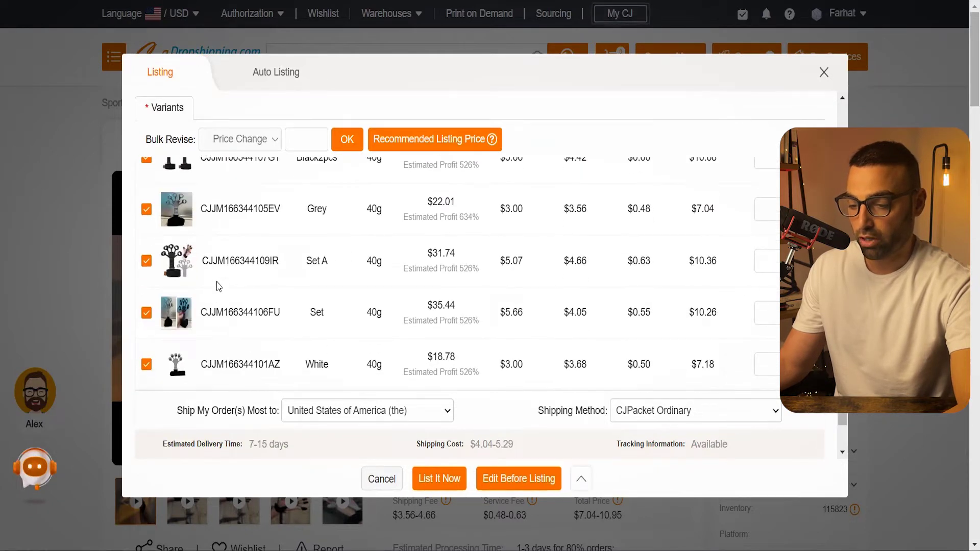
scroll(300, 299, "up", 3)
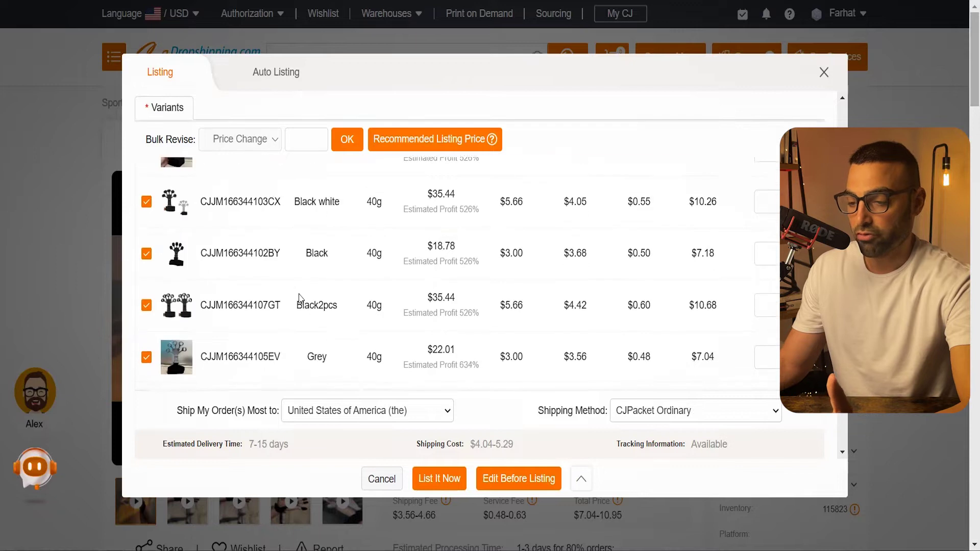
scroll(300, 298, "up", 2)
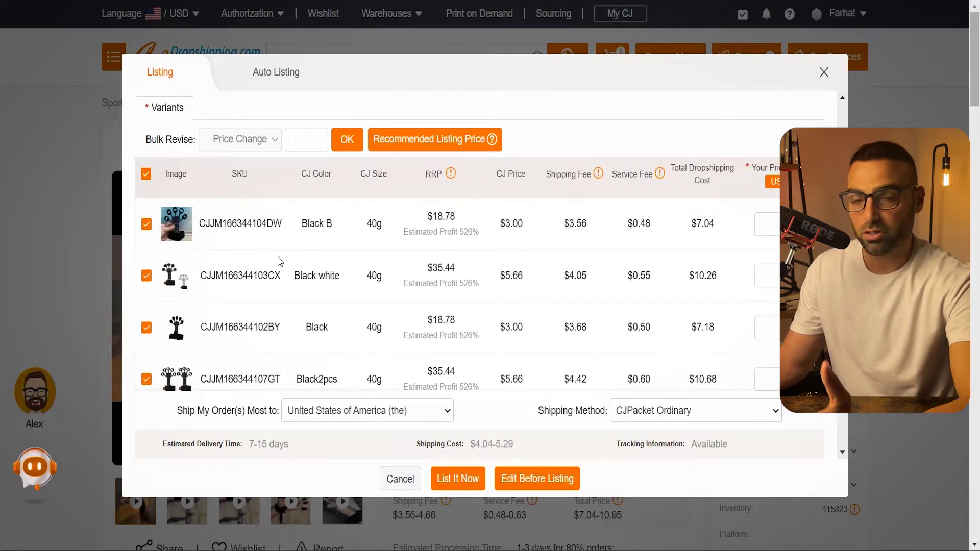
left_click_drag(331, 275, 326, 276)
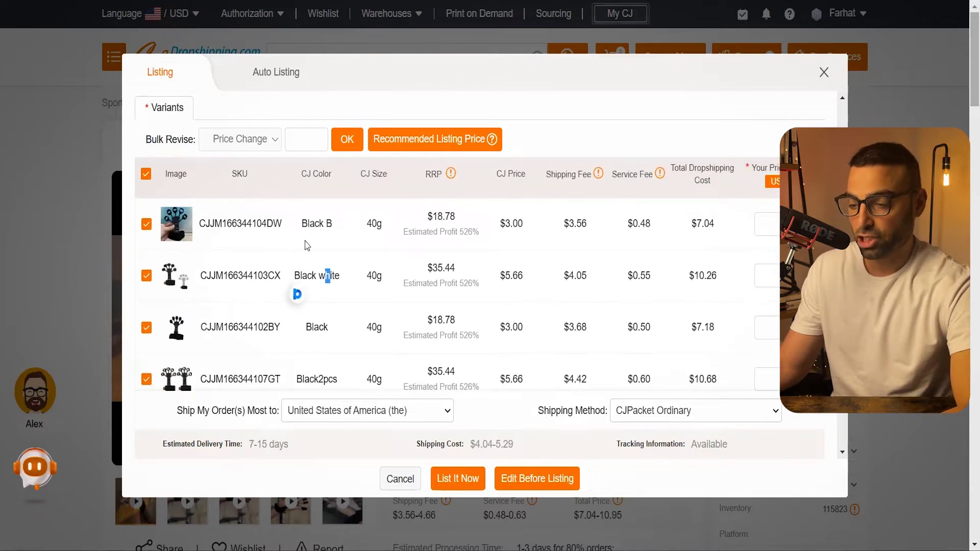
left_click_drag(295, 274, 317, 276)
left_click(336, 273)
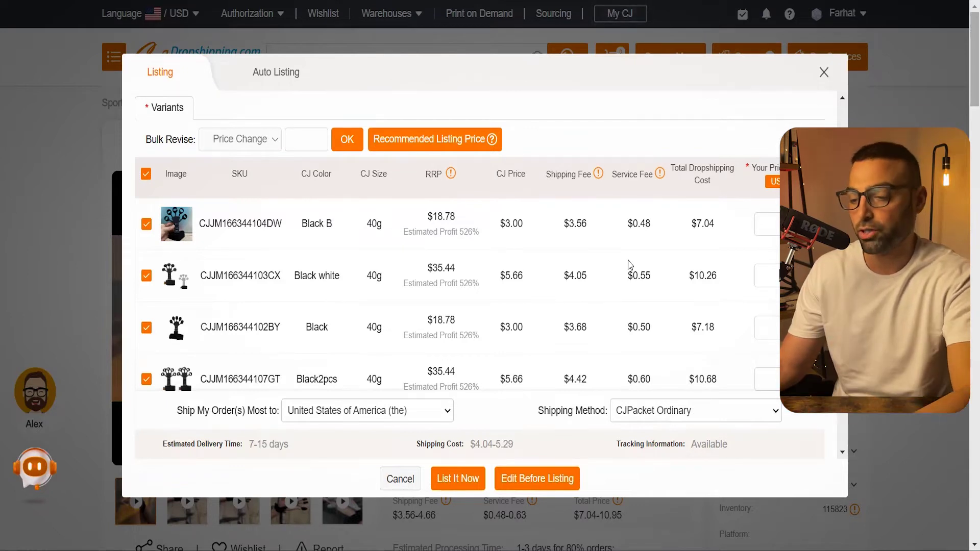
scroll(338, 250, "down", 2)
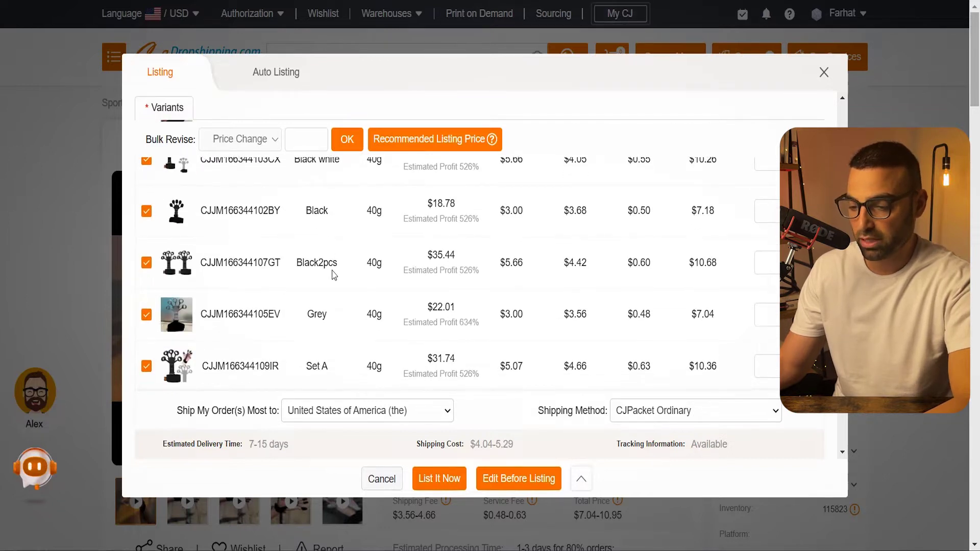
scroll(337, 275, "down", 2)
scroll(343, 274, "down", 1)
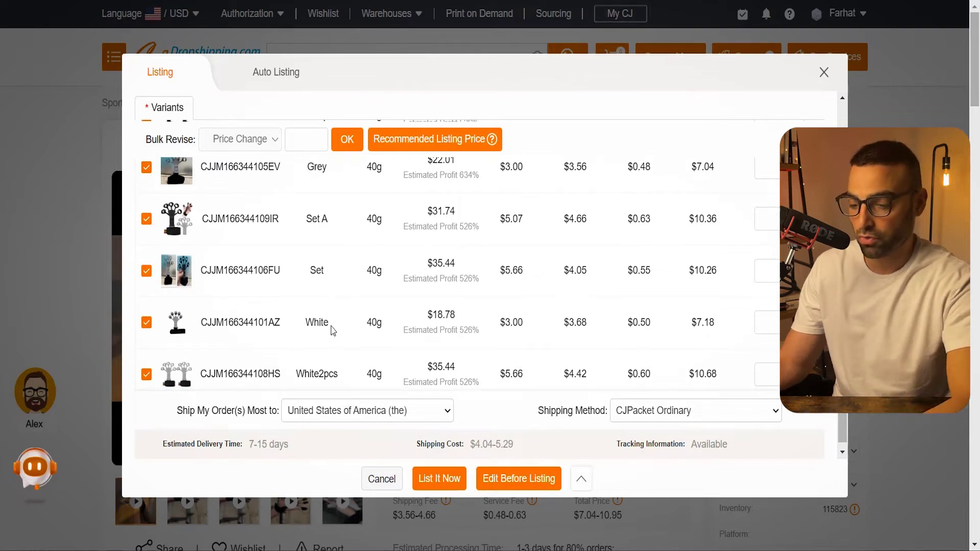
scroll(333, 330, "up", 5)
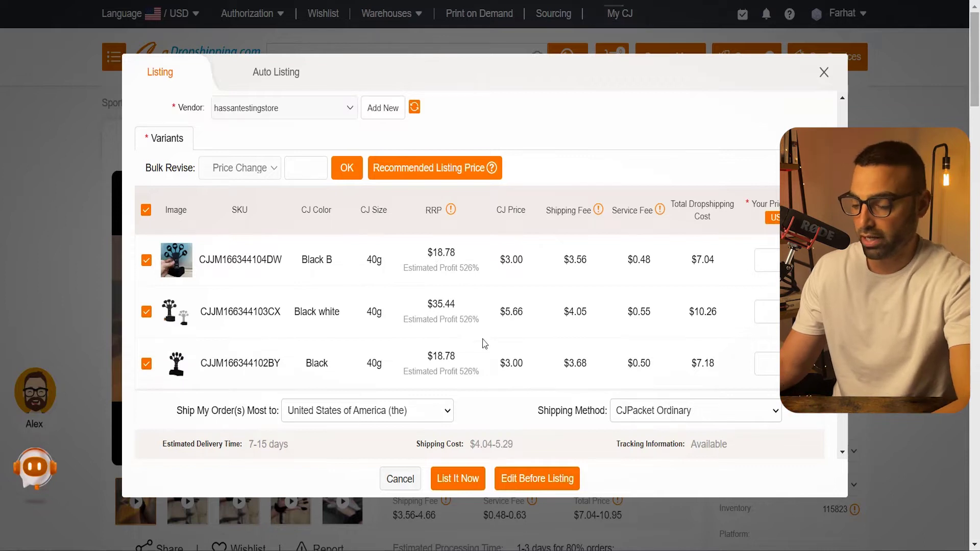
- Examine the Black B variant's CJ price, shipping fee, service fee and total dropshipping cost
left_click_drag(506, 263, 530, 265)
left_click(531, 264)
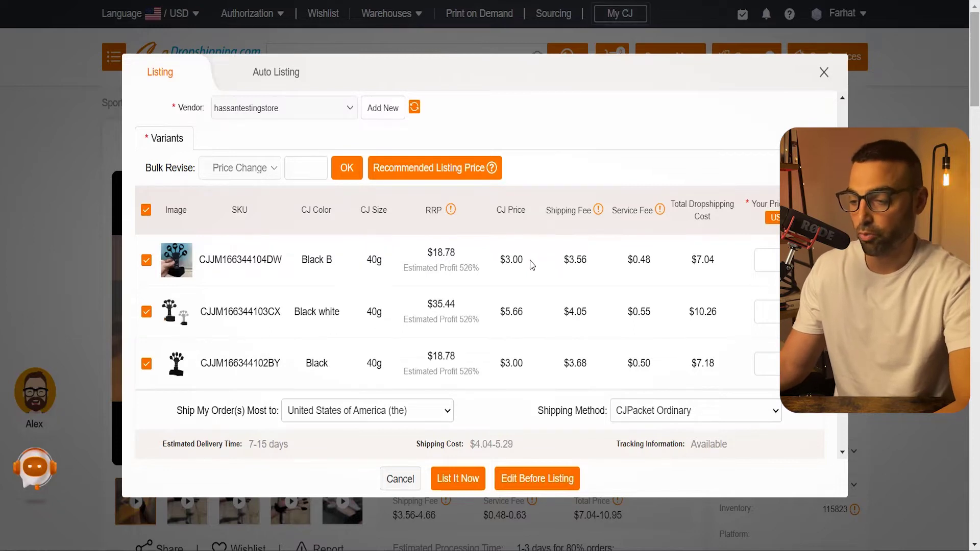
left_click_drag(570, 261, 650, 261)
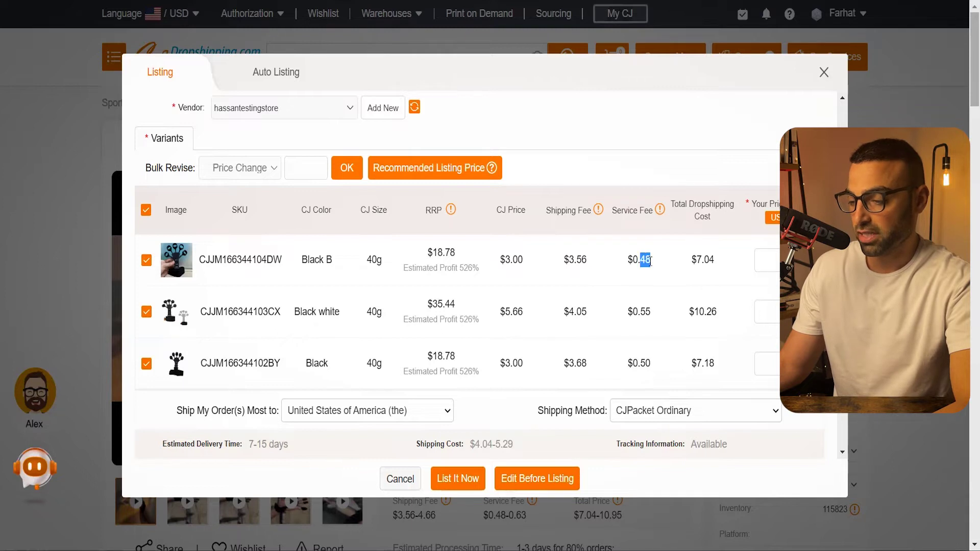
left_click_drag(716, 262, 698, 261)
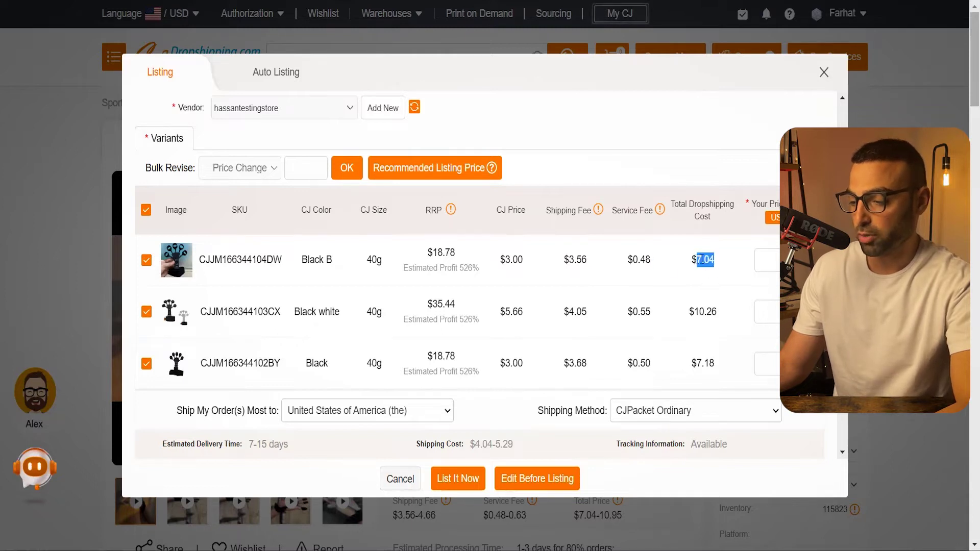
- Weigh the Black B variant's total dropshipping cost and enter an individual selling price for that variant
left_click(712, 271)
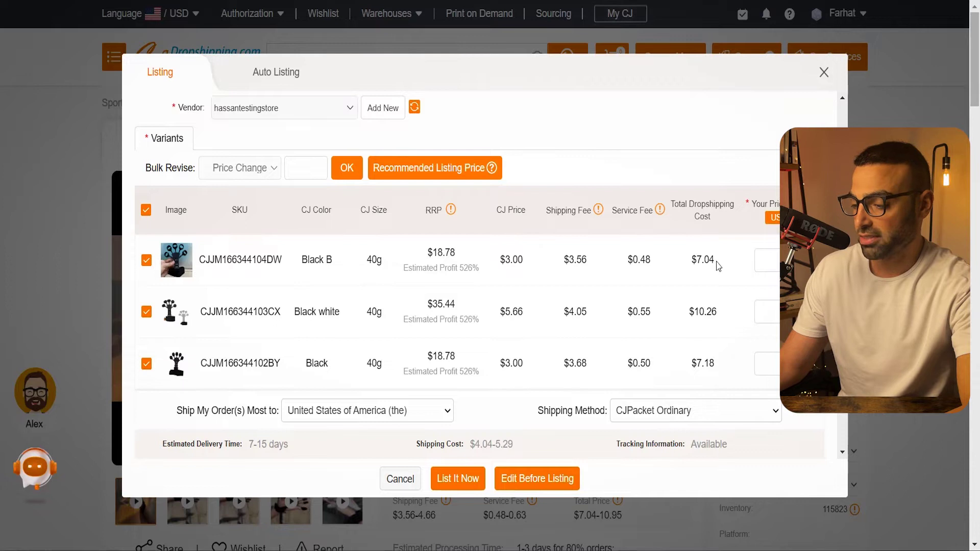
left_click_drag(719, 266, 701, 260)
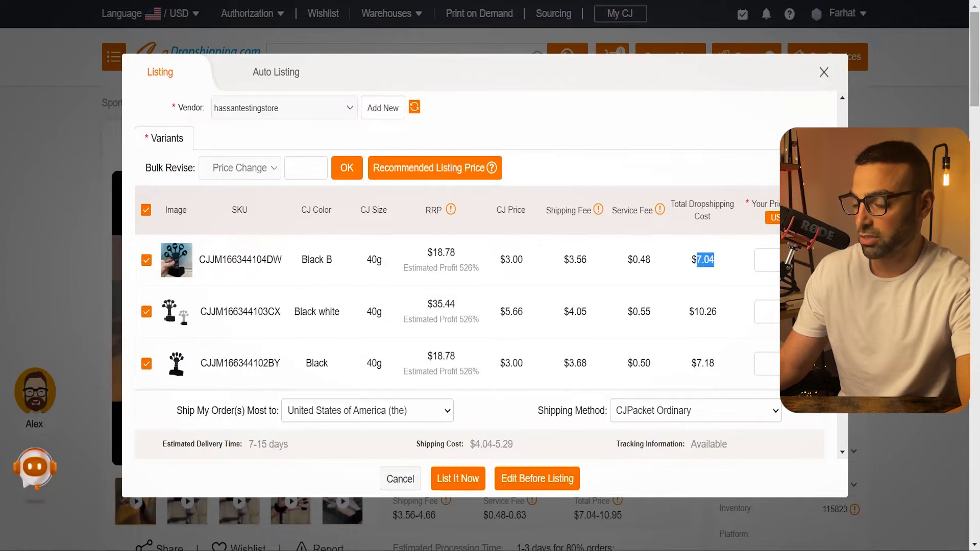
left_click(698, 259)
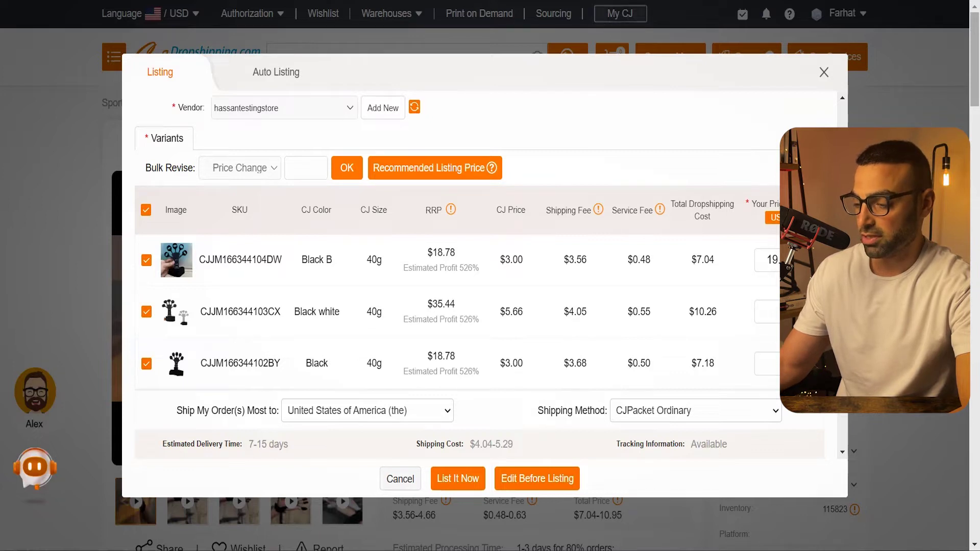
scroll(479, 276, "up", 1)
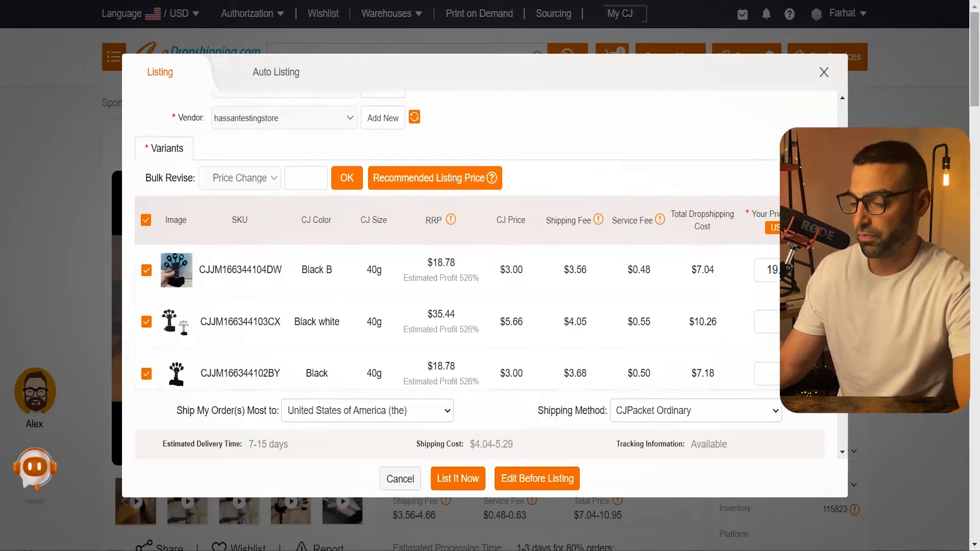
- Bulk revise the selling price of all finger exerciser variants to 19.99 and check it across the variant list
left_click(316, 176)
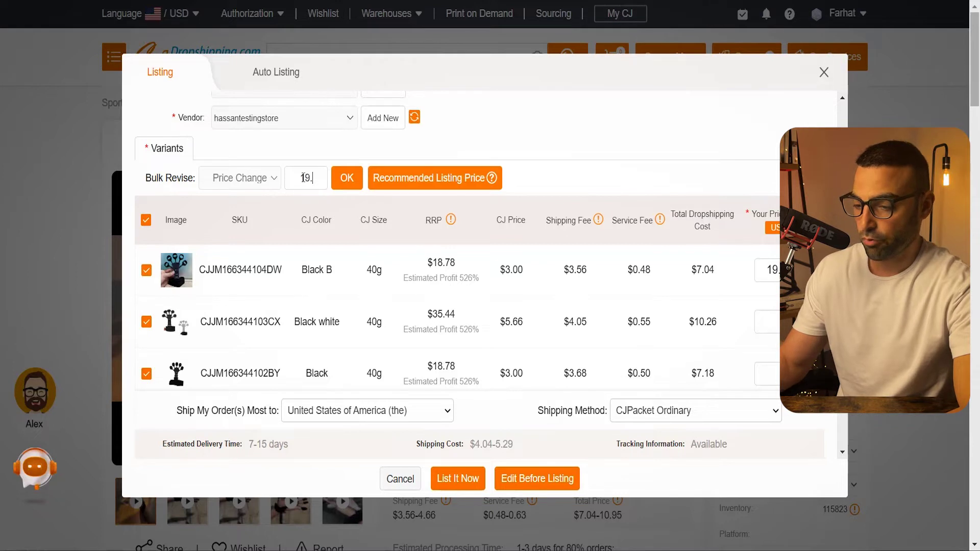
type("19.99")
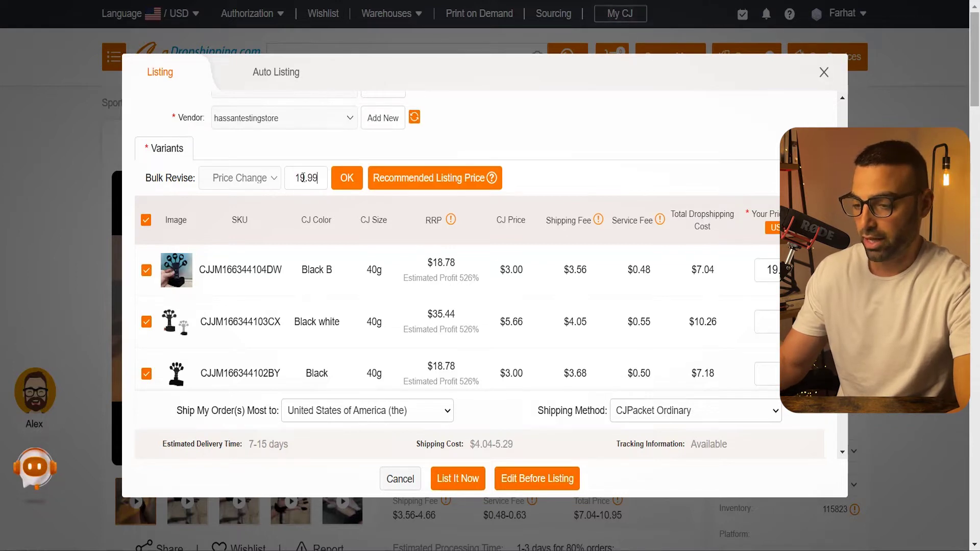
left_click(347, 179)
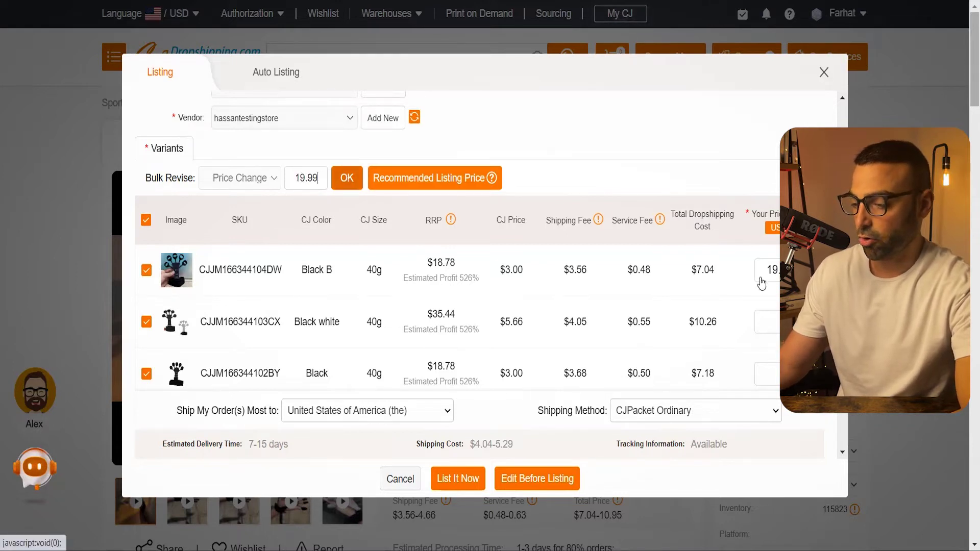
scroll(458, 256, "down", 3)
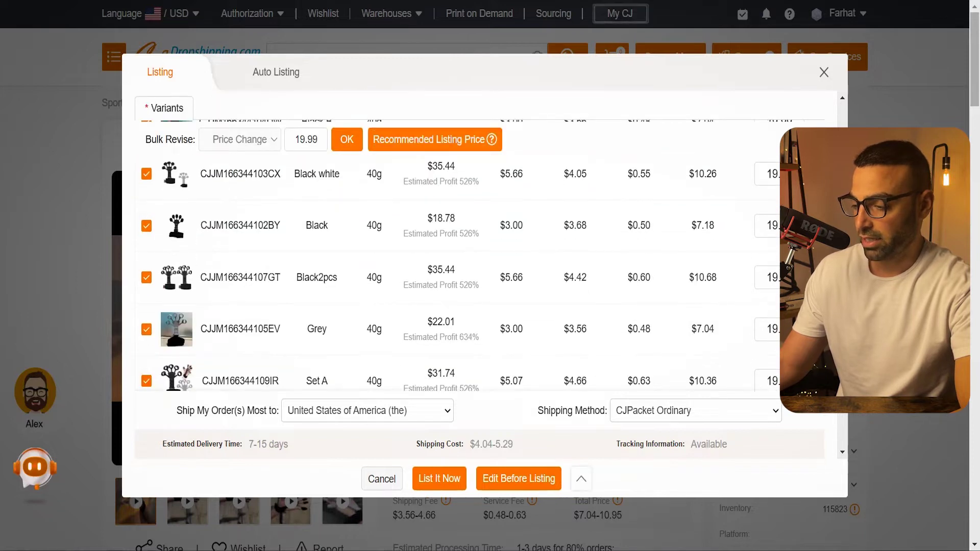
scroll(265, 300, "down", 2)
scroll(265, 300, "up", 5)
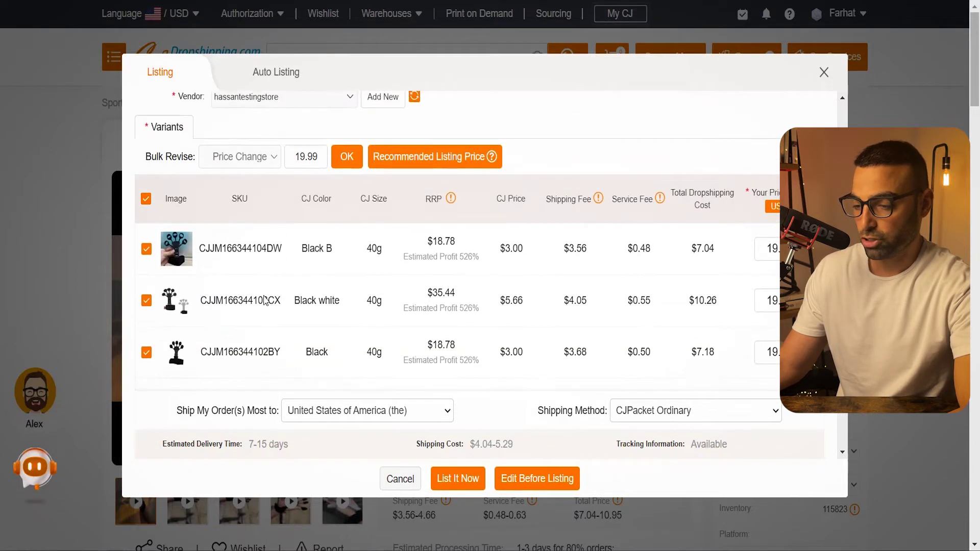
- Weigh the Black white variant's total dropshipping cost and raise its selling price into the $29 range
scroll(324, 295, "down", 2)
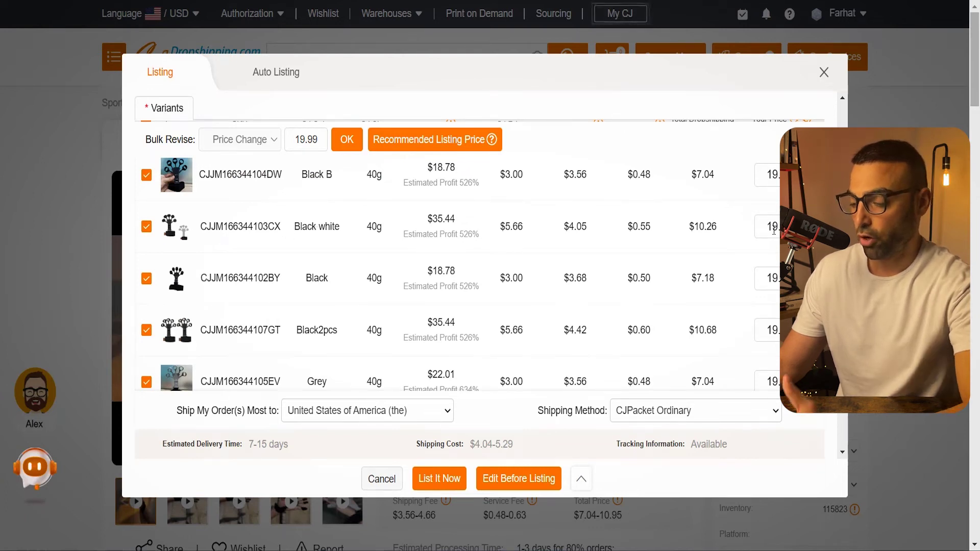
double_click(717, 230)
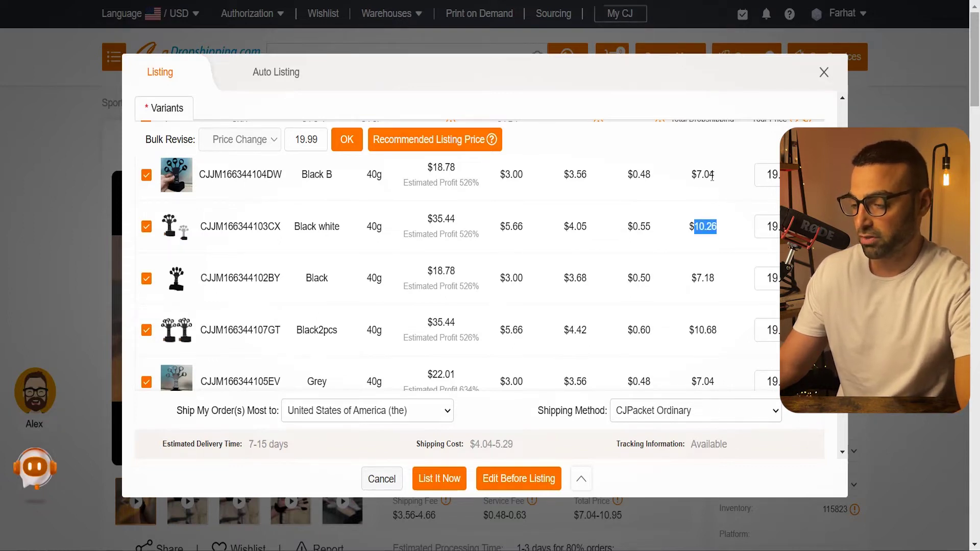
scroll(767, 227, "up", 1)
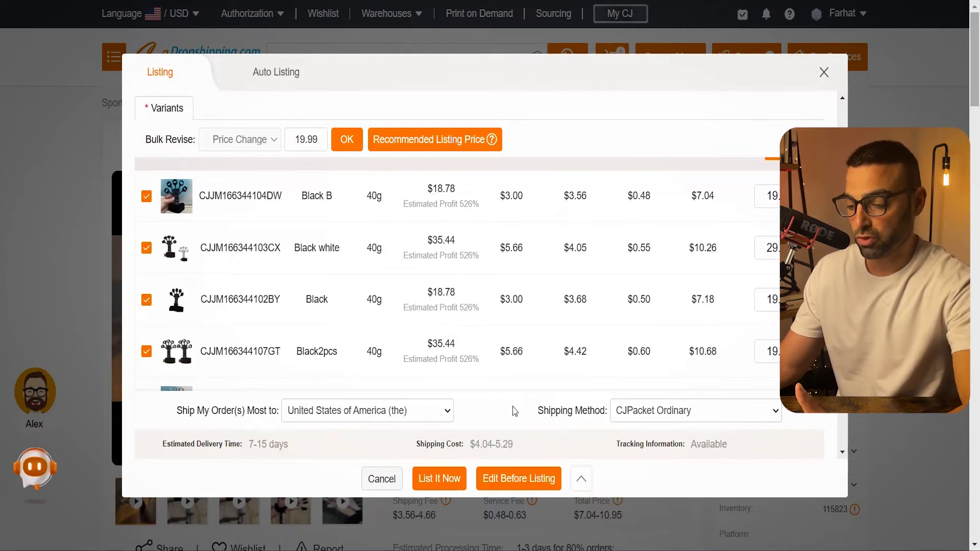
- Select United States of America as the main shipping destination and CJPacket Ordinary as the shipping method
left_click(442, 418)
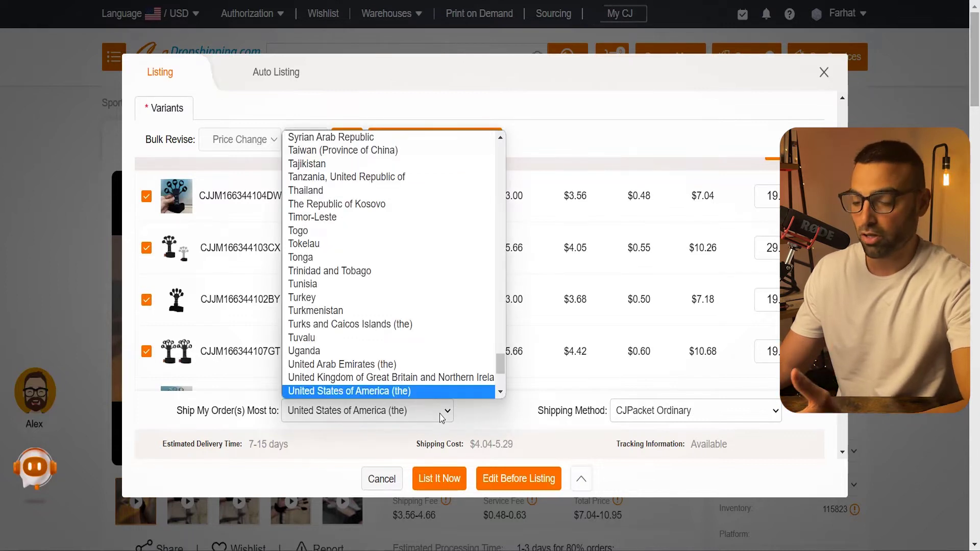
left_click(399, 391)
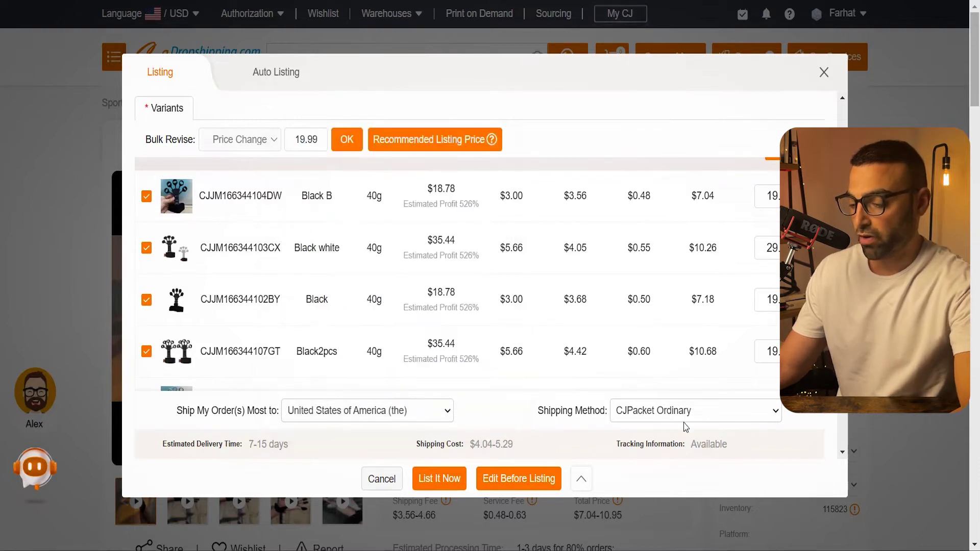
left_click(714, 414)
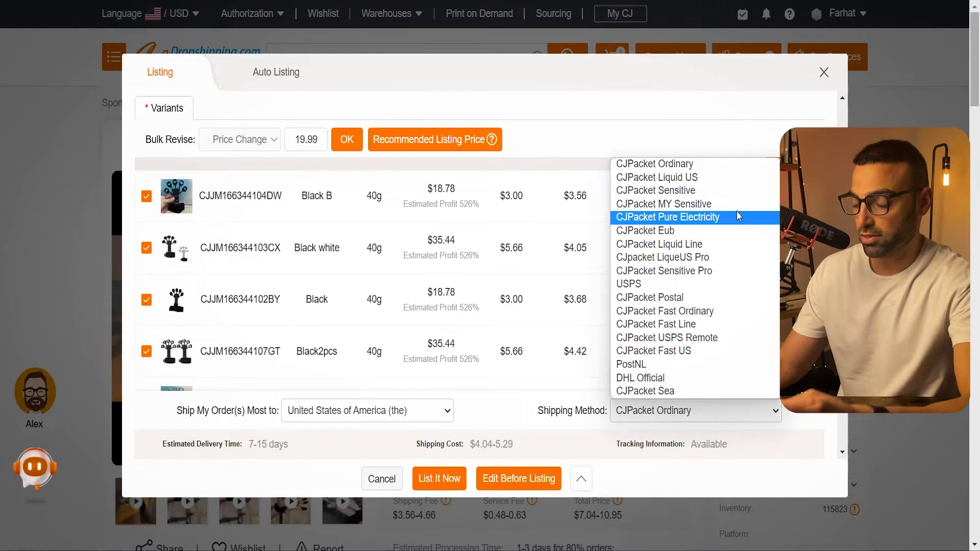
left_click(749, 167)
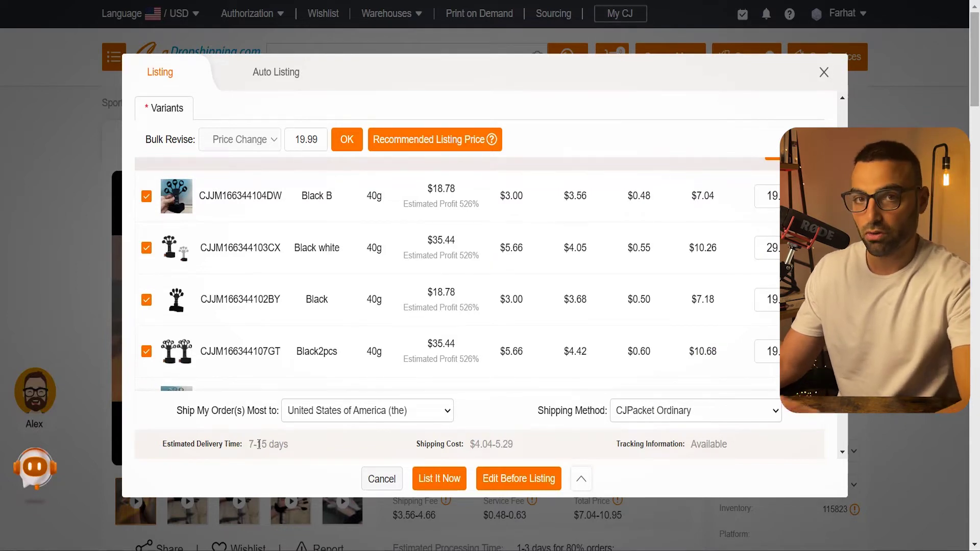
- Compare DHL Official's delivery time and cost, return the shipping method to CJPacket Ordinary, and look over the other methods
left_click(714, 420)
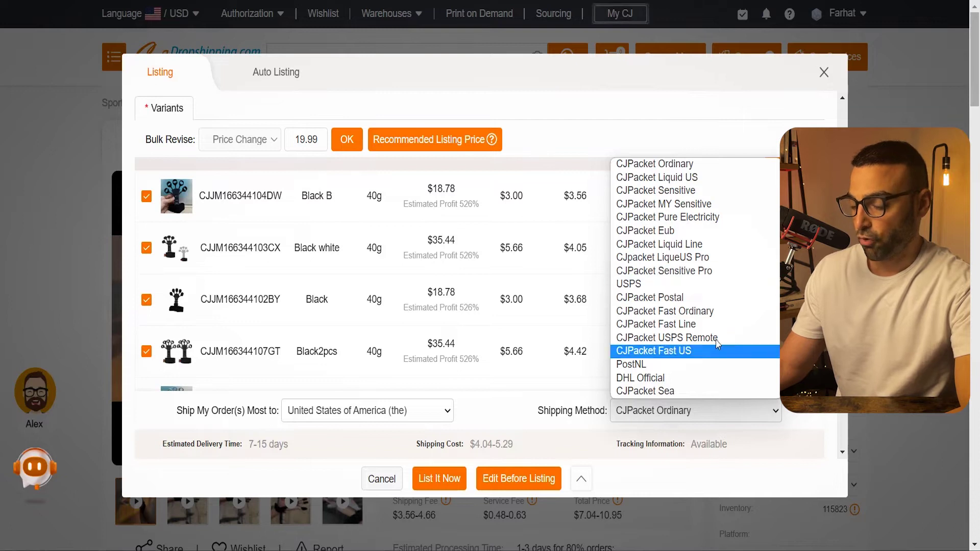
left_click(674, 385)
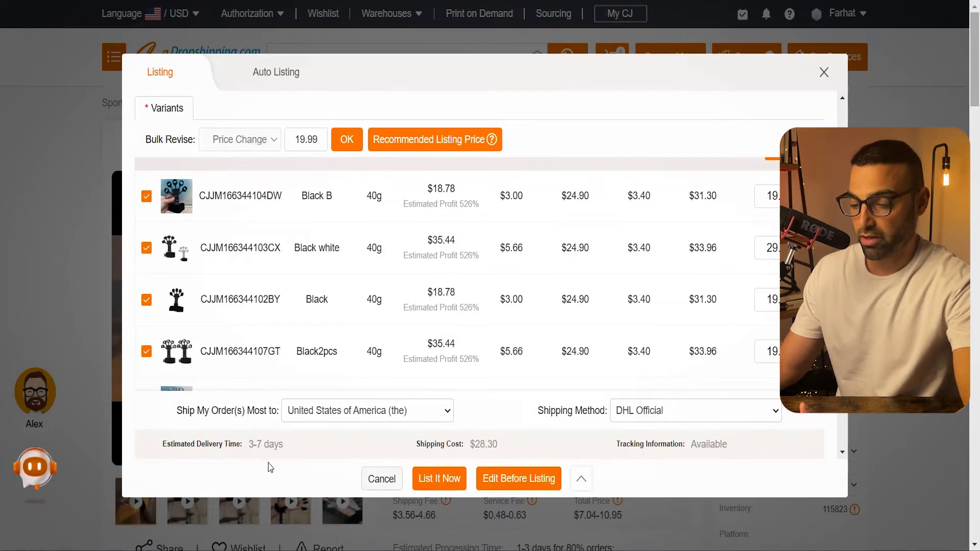
left_click(734, 411)
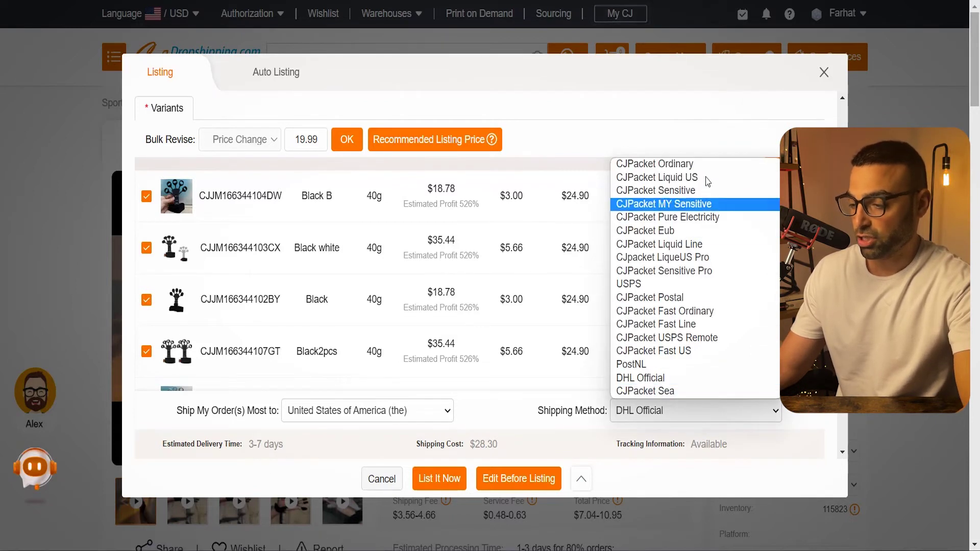
left_click(708, 170)
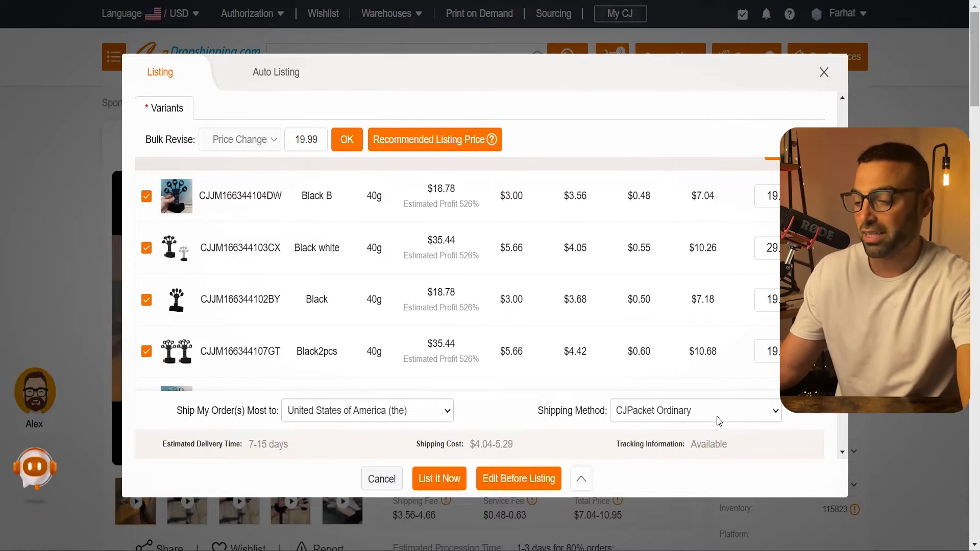
left_click(733, 408)
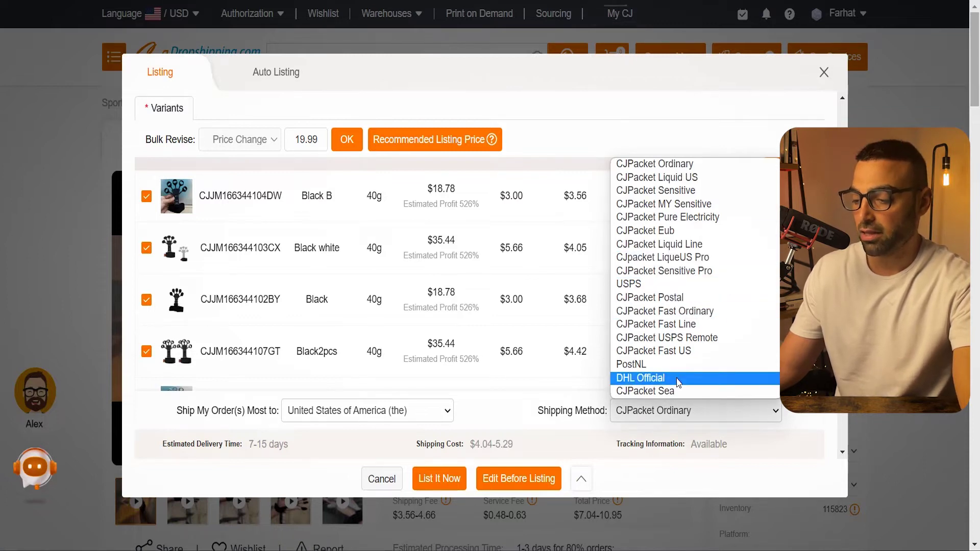
left_click(524, 398)
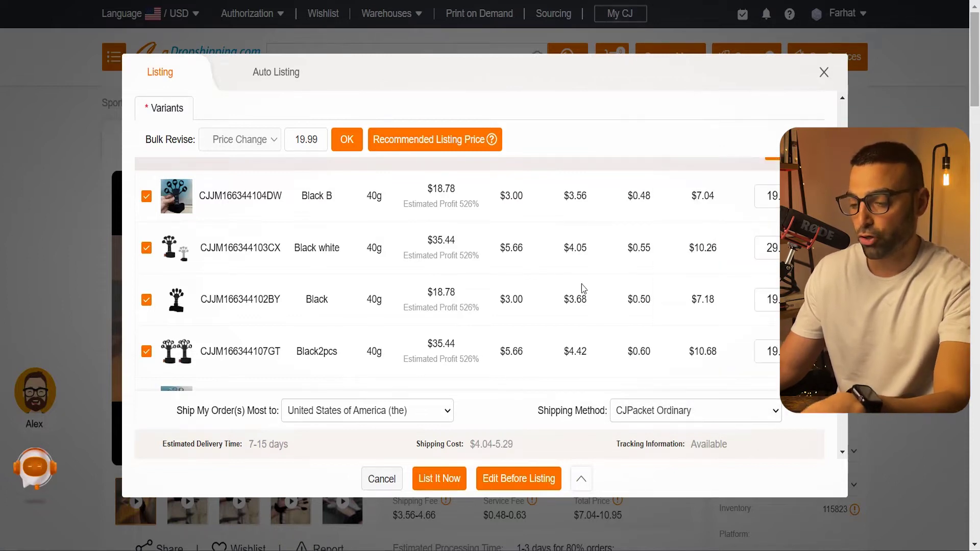
- List the finger exerciser in the connected store immediately and open its product page in the Shopify admin
left_click(448, 475)
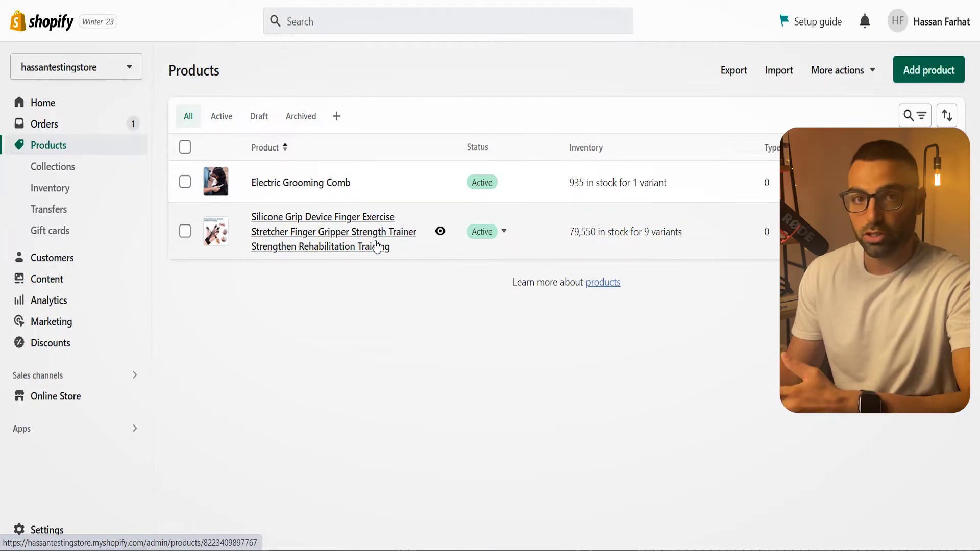
left_click(342, 242)
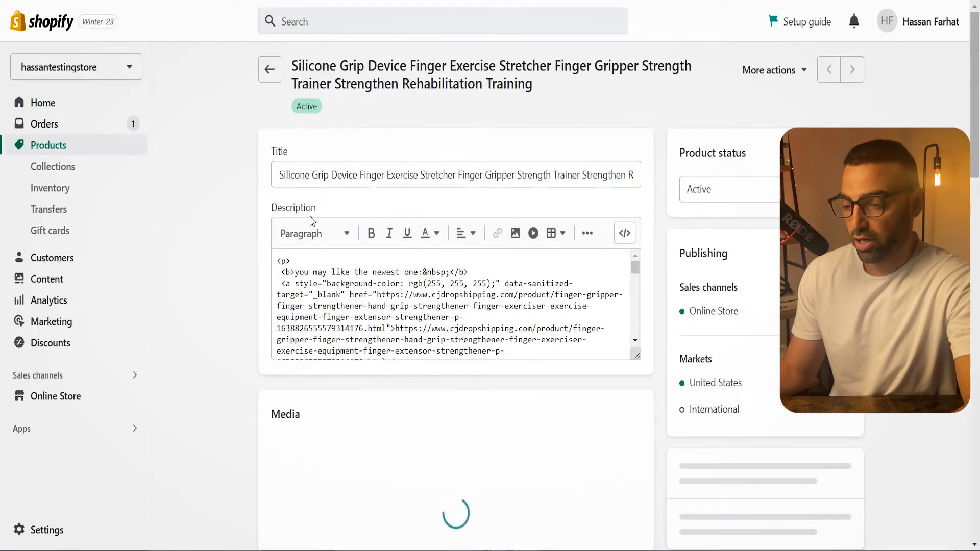
- Examine the imported finger exerciser's description, media, variant prices and available inventory on its Shopify product page
scroll(237, 240, "down", 10)
scroll(266, 306, "up", 15)
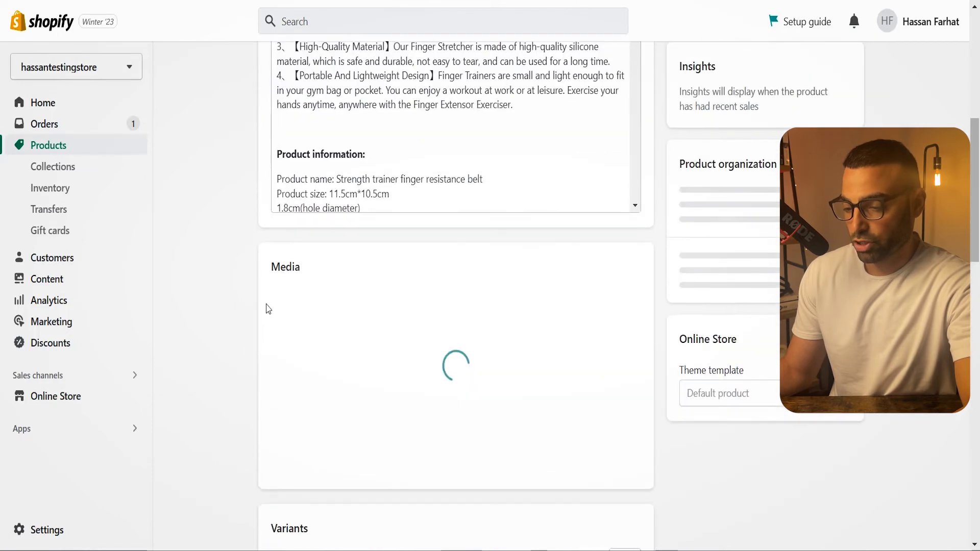
left_click(419, 346)
scroll(419, 337, "down", 5)
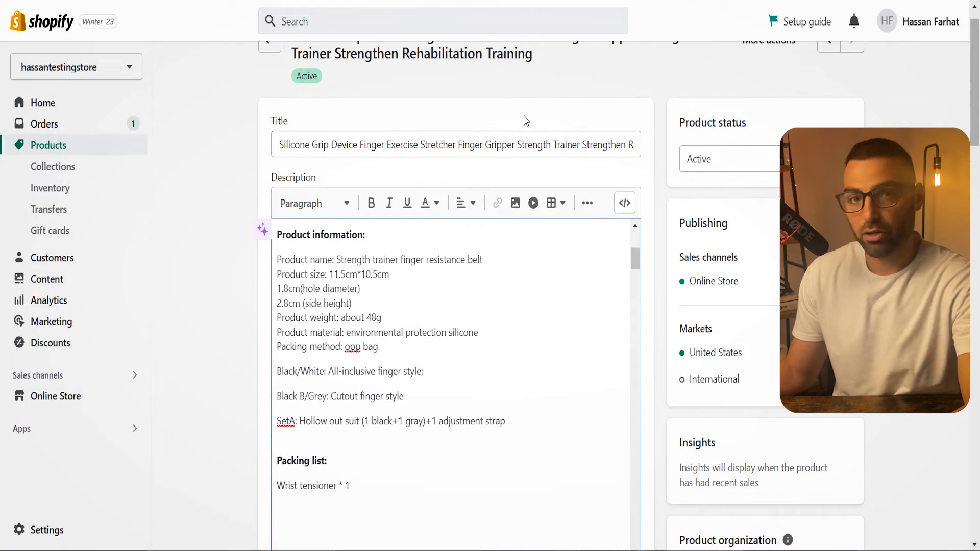
scroll(856, 106, "down", 12)
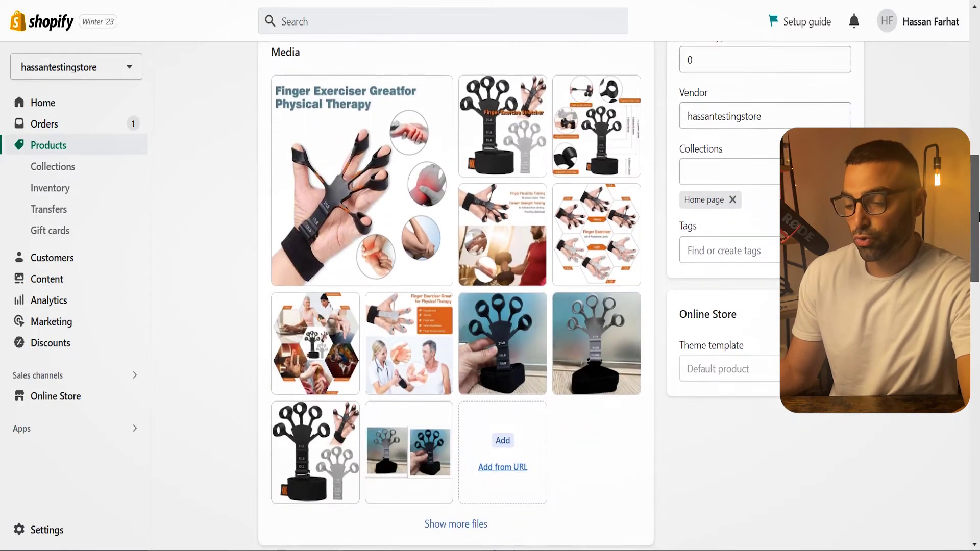
scroll(978, 367, "down", 10)
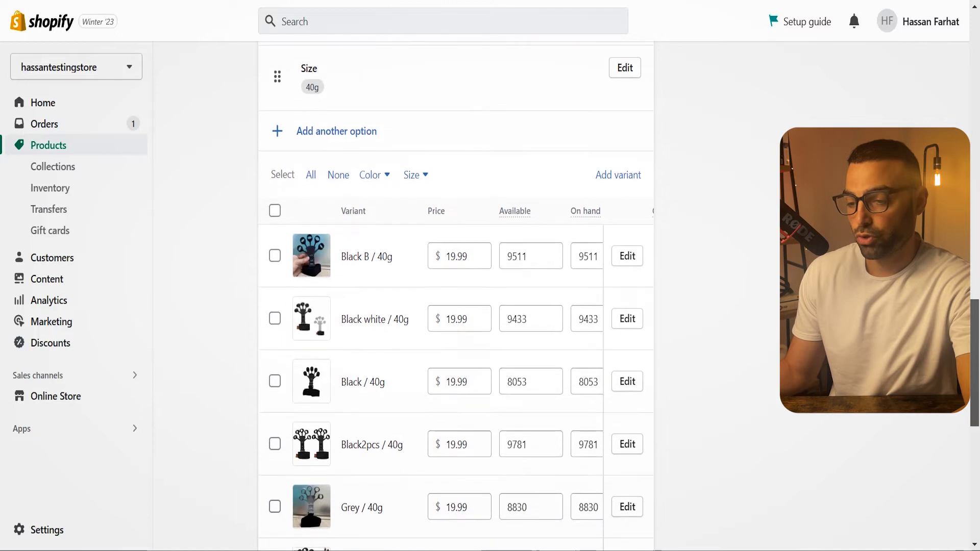
scroll(978, 366, "down", 5)
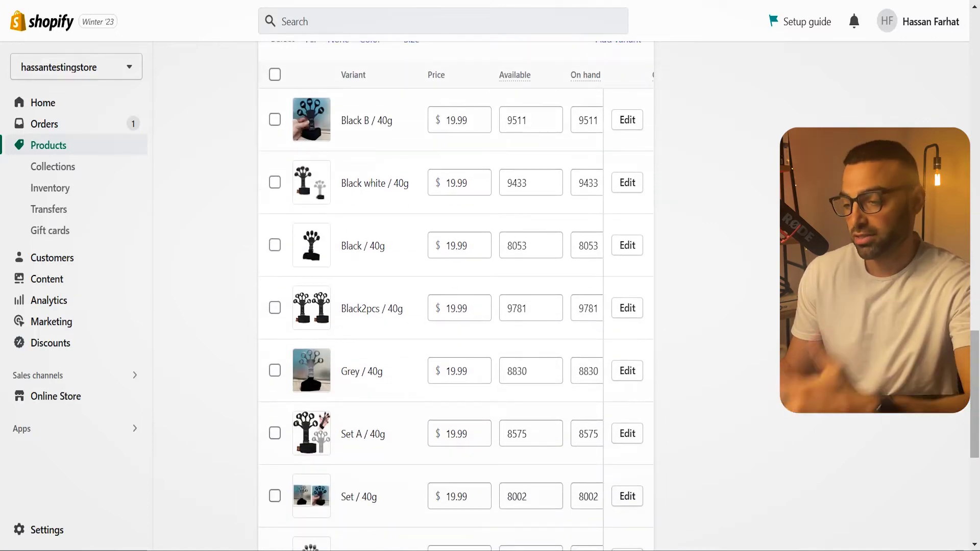
left_click_drag(978, 378, 979, 179)
scroll(935, 98, "up", 10)
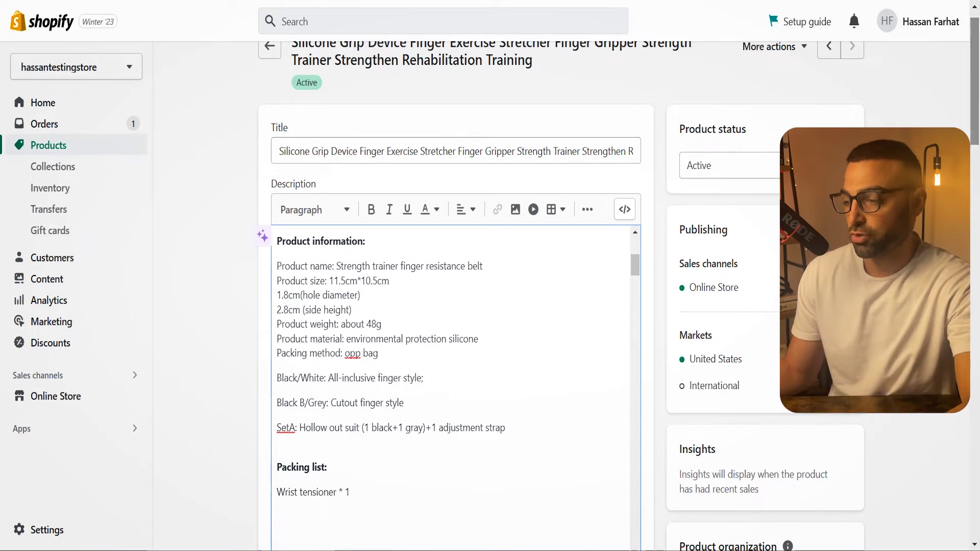
scroll(974, 92, "up", 1)
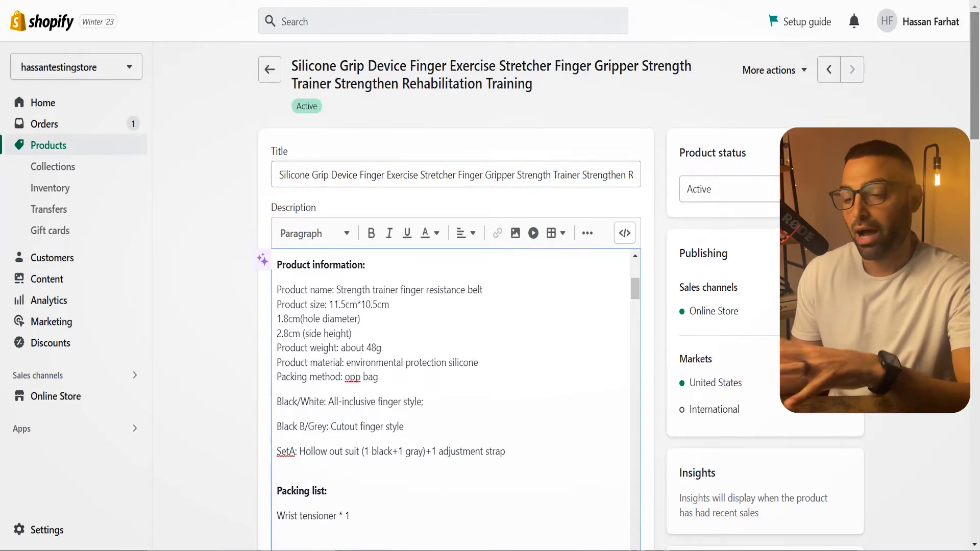
- Leave the description editor and save the finger exerciser product in Shopify
left_click(452, 199)
key("ctrl+s")
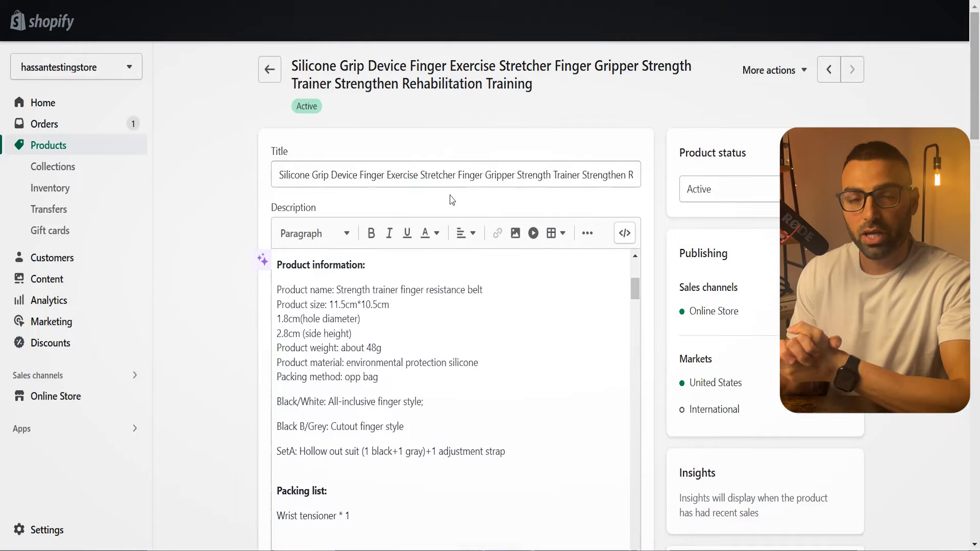
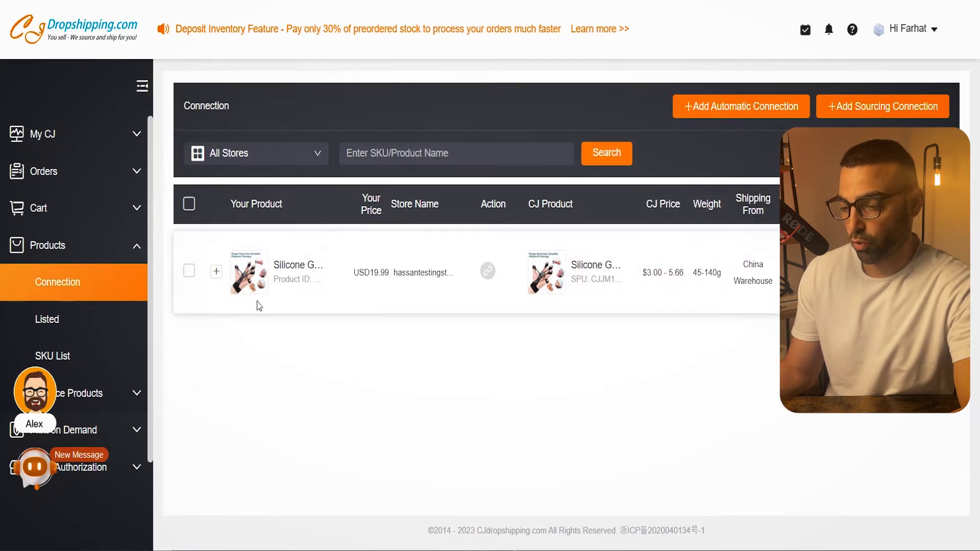
- Match the Electric Grooming Comb with CJ products and look over the suggested automatic matches
mouse_move(265, 295)
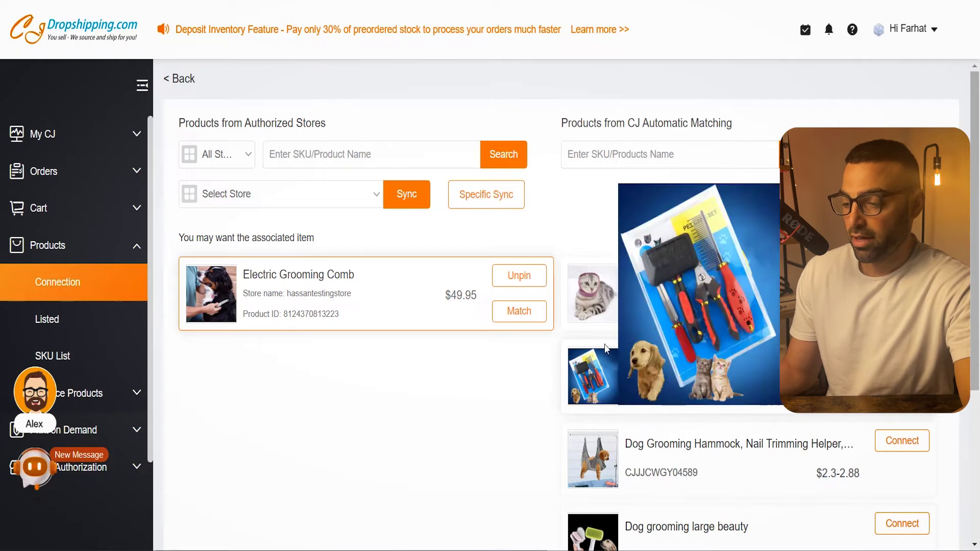
left_click(526, 320)
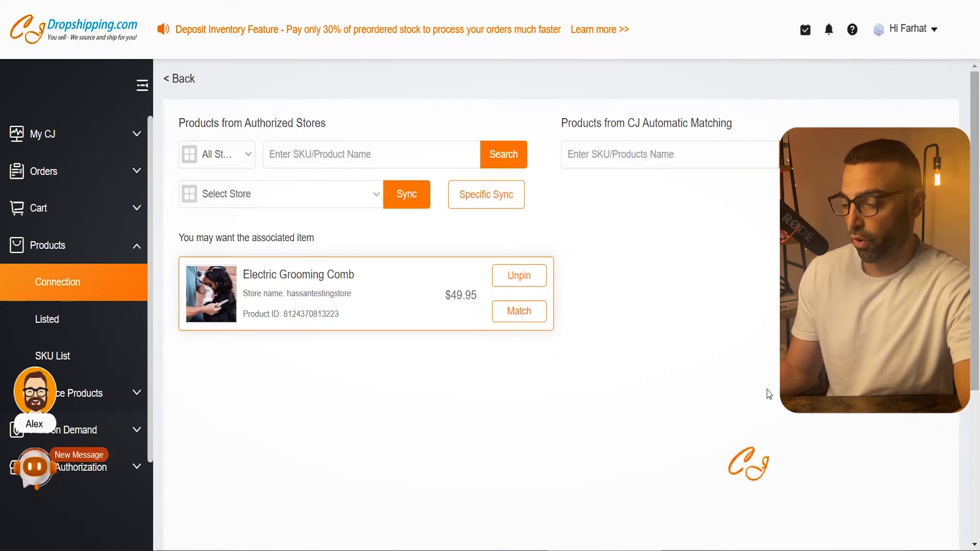
mouse_move(247, 314)
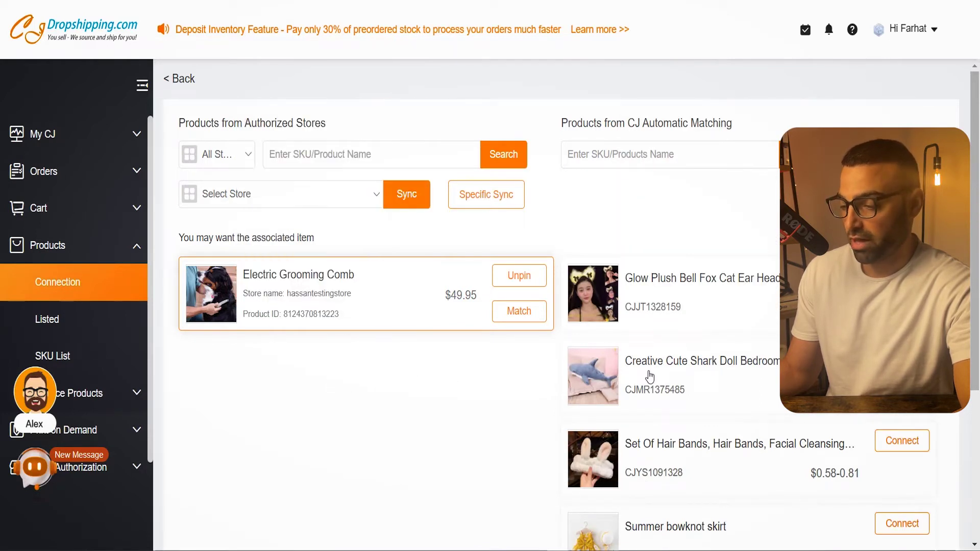
scroll(699, 335, "down", 5)
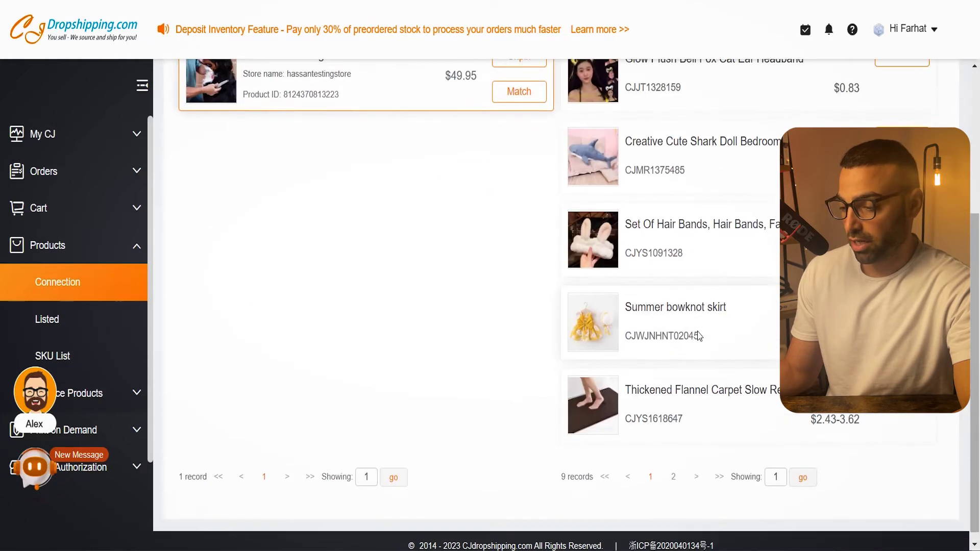
scroll(700, 335, "up", 5)
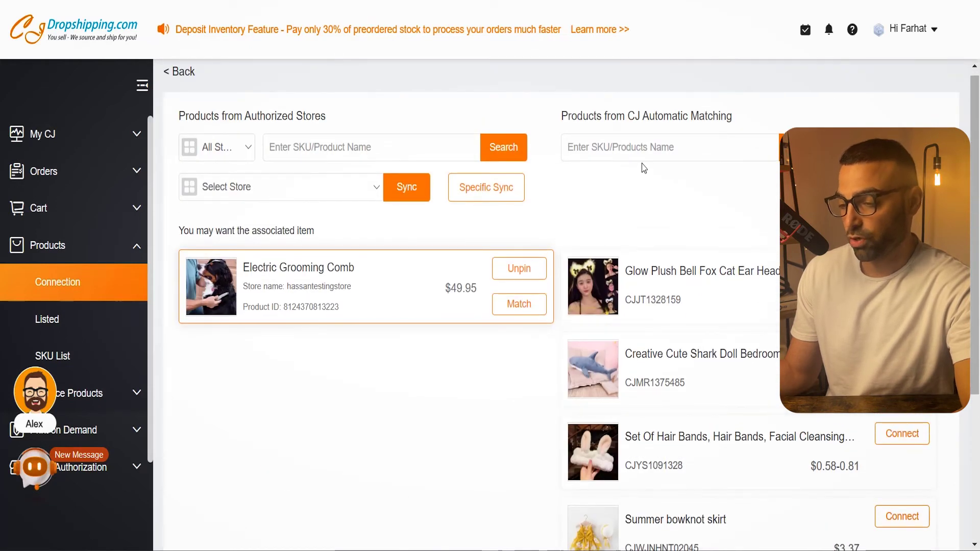
- Search the CJ automatic matching products for "electrical grooming comb" and review the finger exerciser's entry in the connection list
left_click(681, 147)
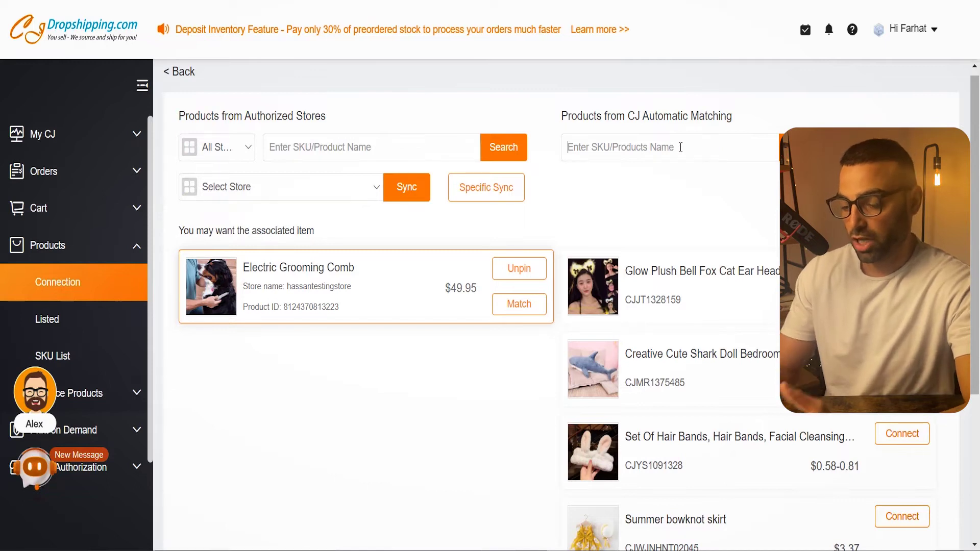
type("ele")
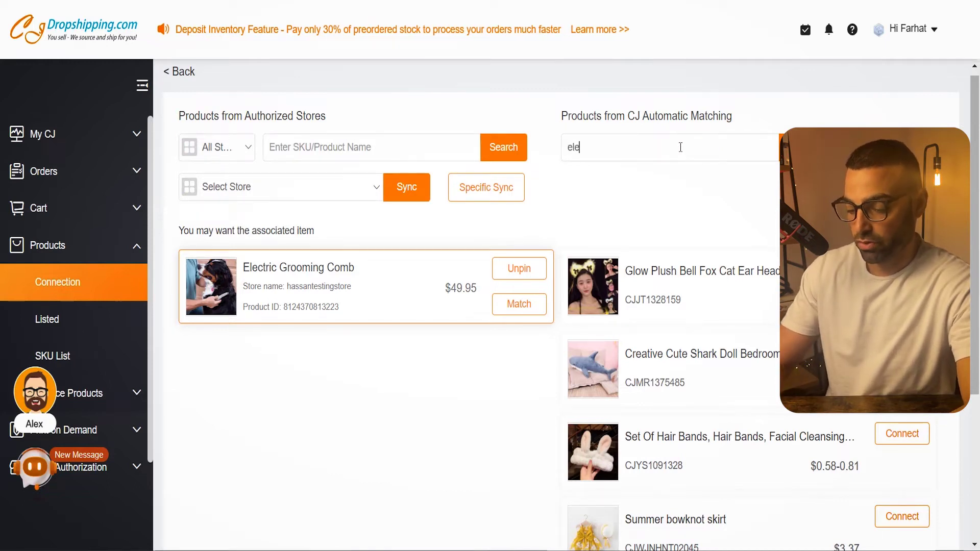
type("ctrical grooming comb")
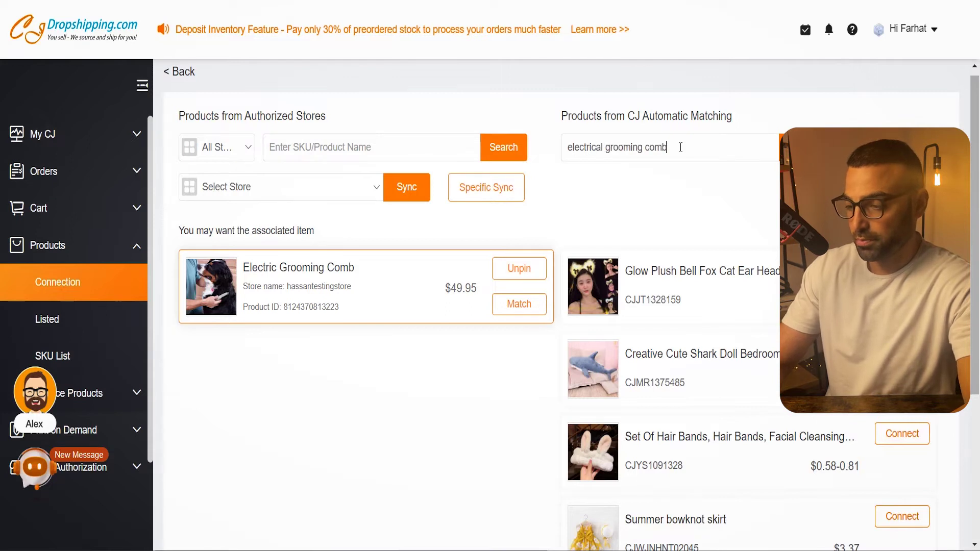
key("Return")
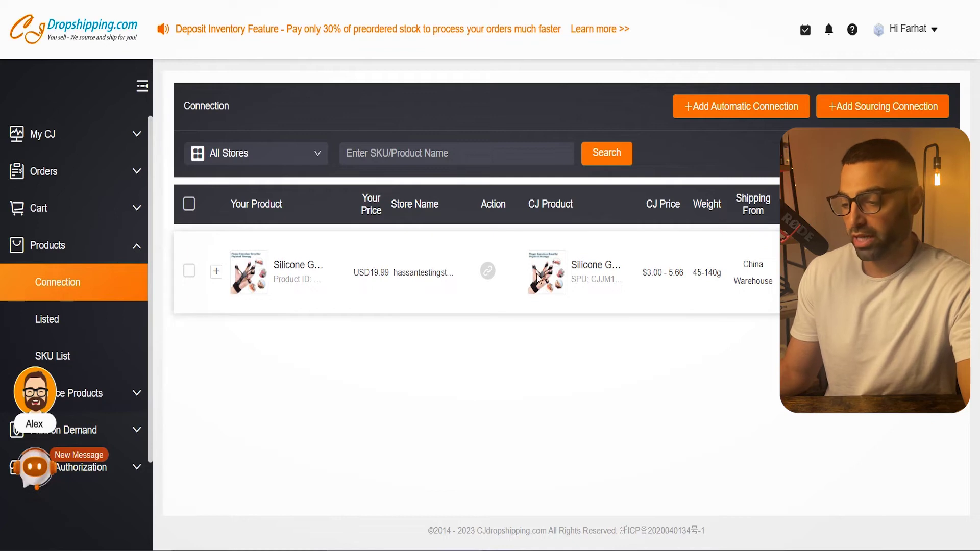
mouse_move(544, 277)
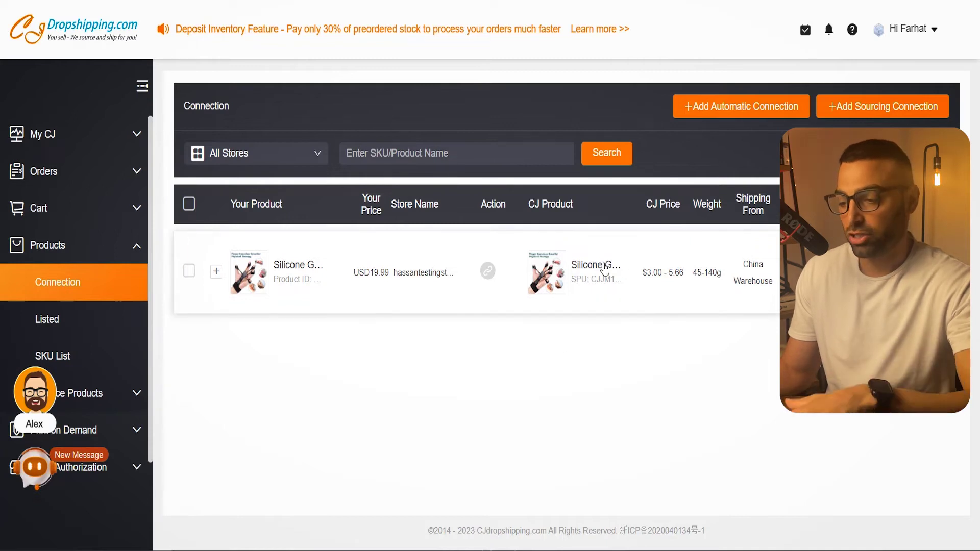
mouse_move(576, 286)
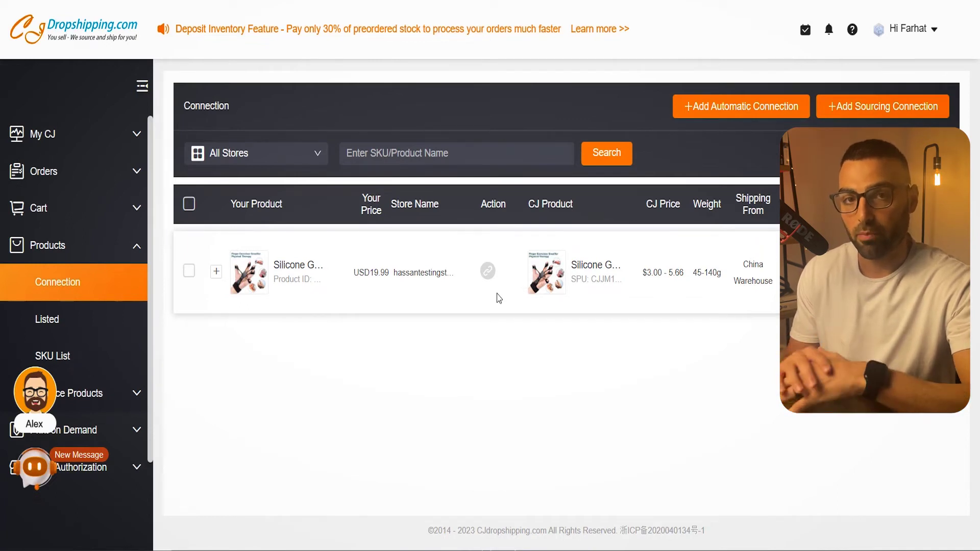
- Open the list of orders imported from the store in CJ Dropshipping
left_click(137, 176)
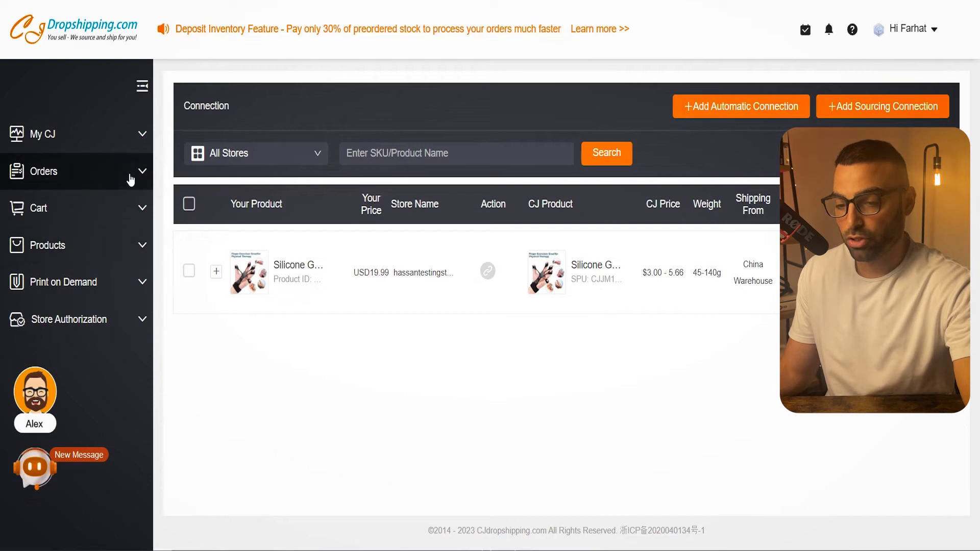
left_click(90, 178)
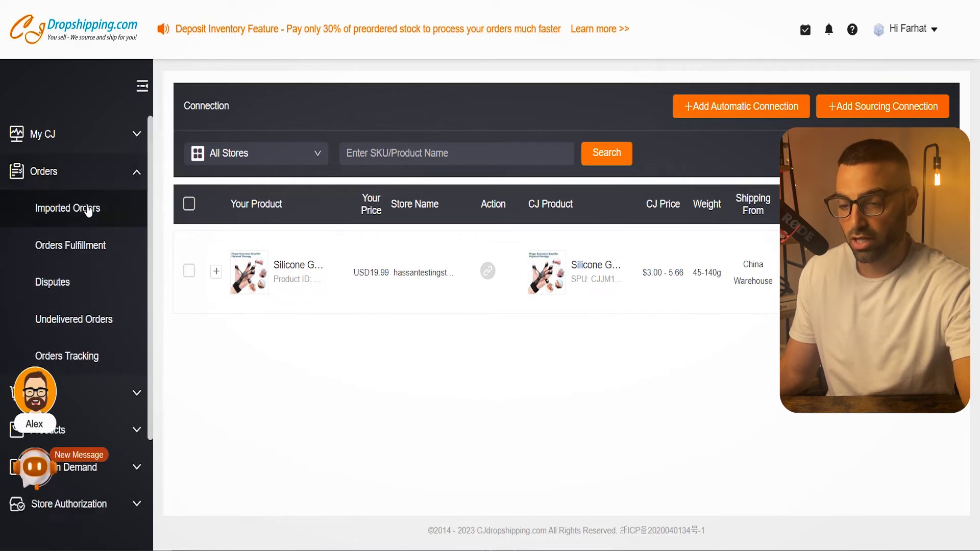
left_click(65, 221)
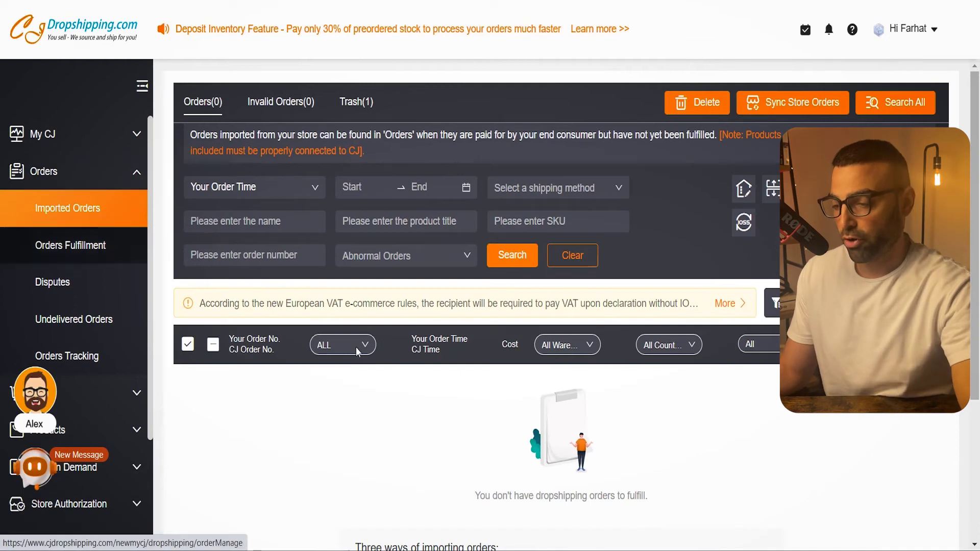
left_click(494, 263)
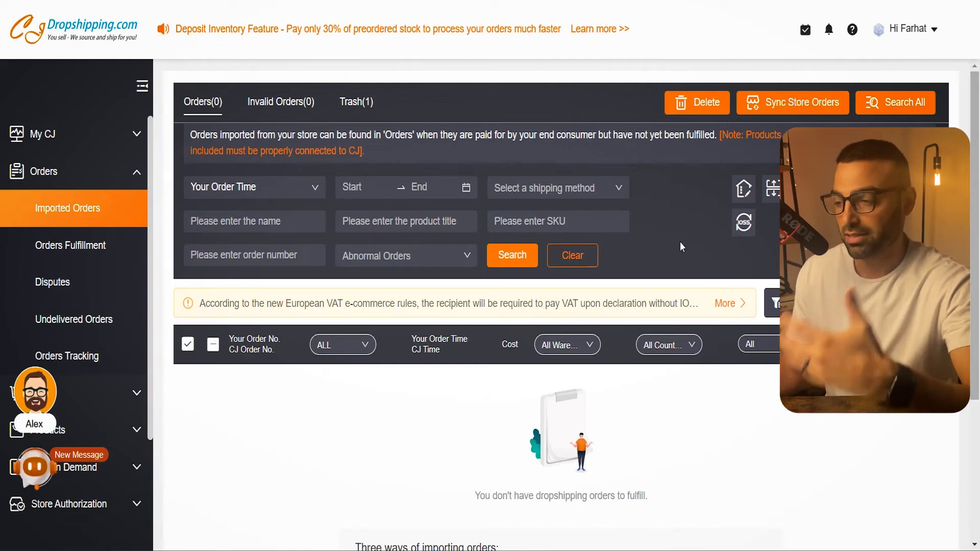
- Set up a store order sync for the connected Shopify store, syncing by Time
left_click(793, 105)
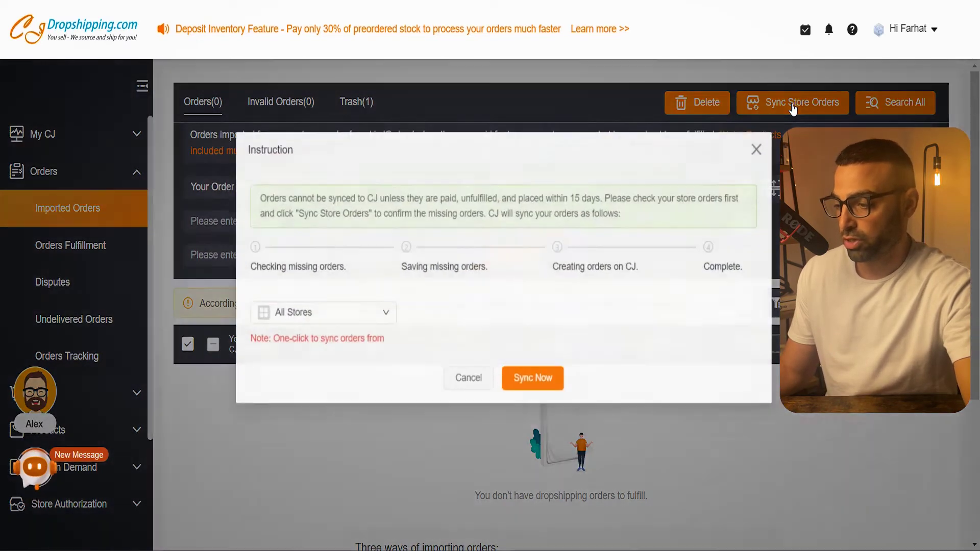
left_click(366, 321)
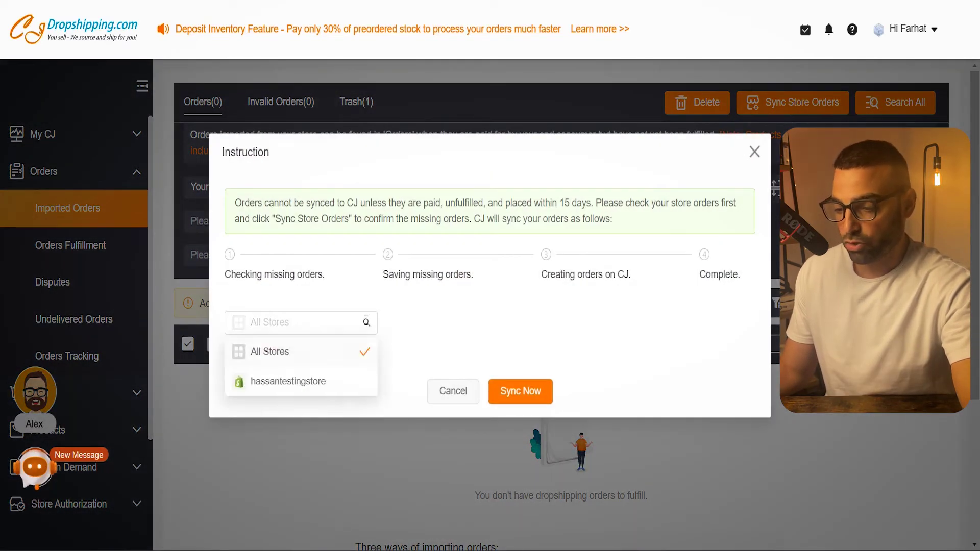
left_click(313, 380)
left_click(463, 327)
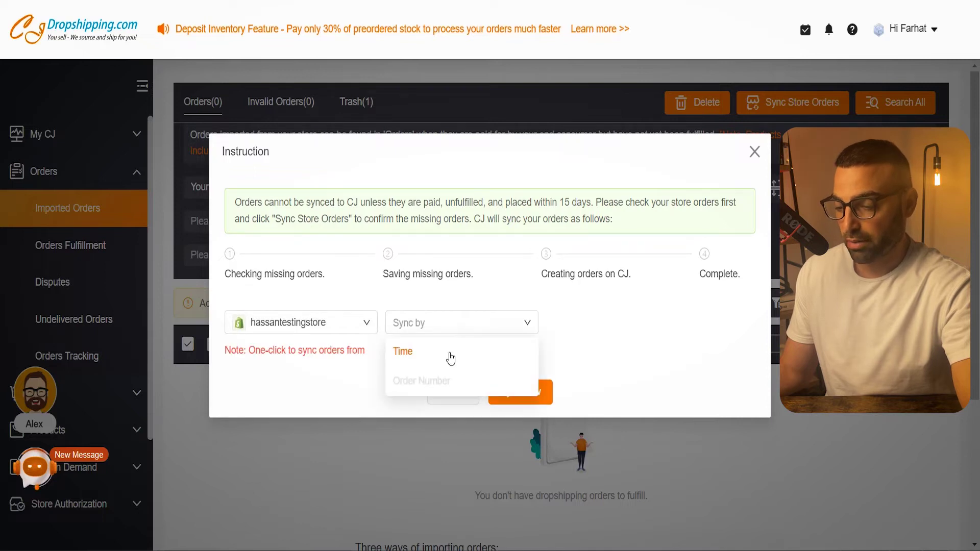
left_click(449, 352)
left_click(525, 329)
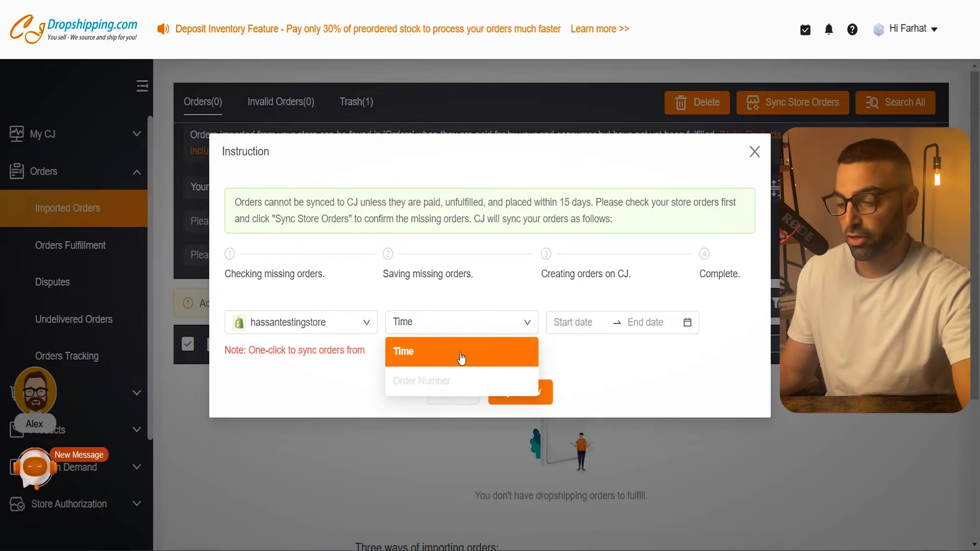
left_click(604, 357)
- Set the sync period from 2023-04-04 to 2023-04-04, read the sync conditions and run the order sync
left_click(591, 324)
left_click(611, 430)
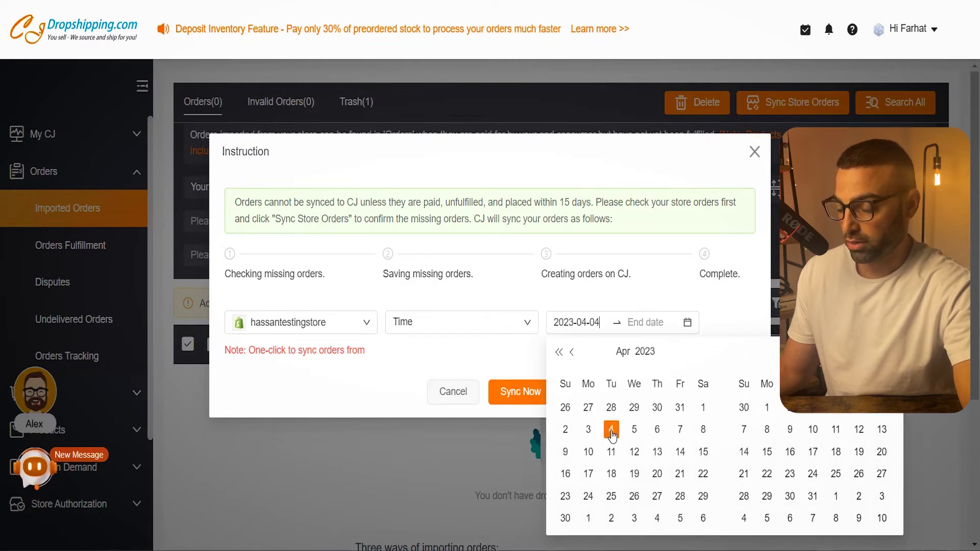
left_click(612, 431)
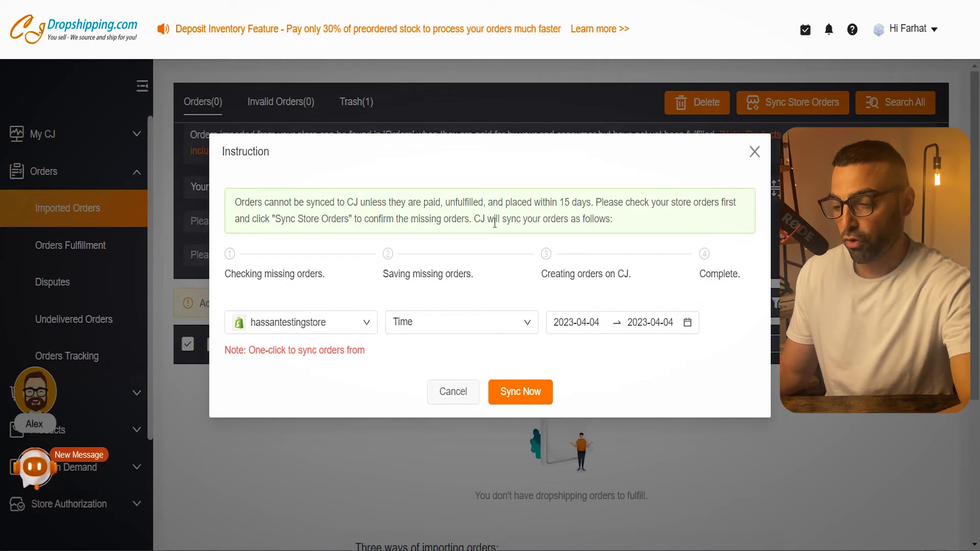
left_click_drag(234, 203, 310, 203)
left_click(390, 209)
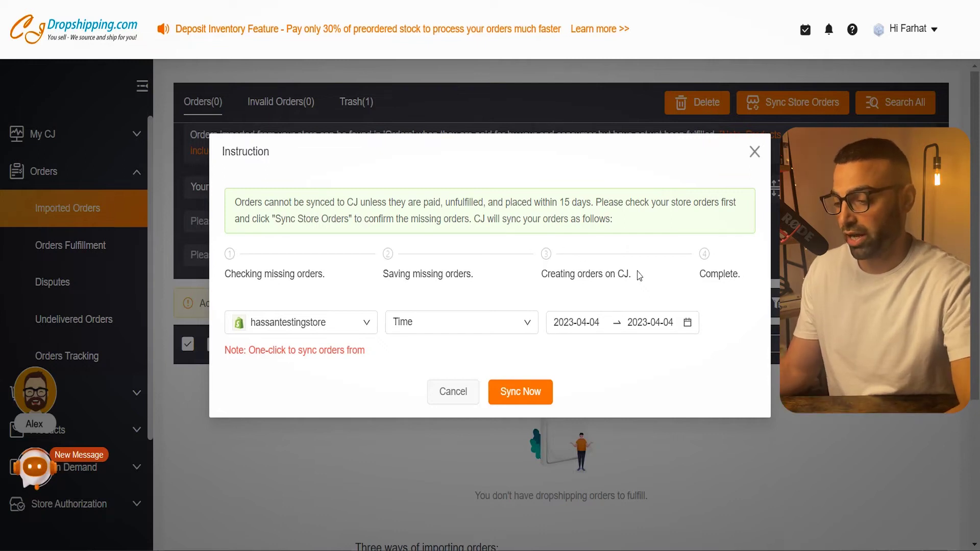
left_click(526, 401)
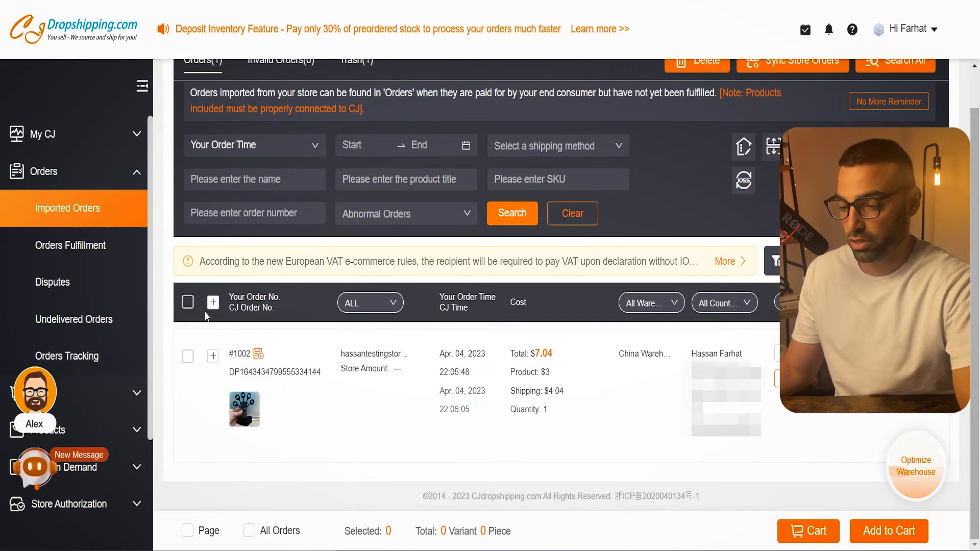
- Select the imported finger exerciser order, add it to the cart and open the cart for checkout
left_click(188, 303)
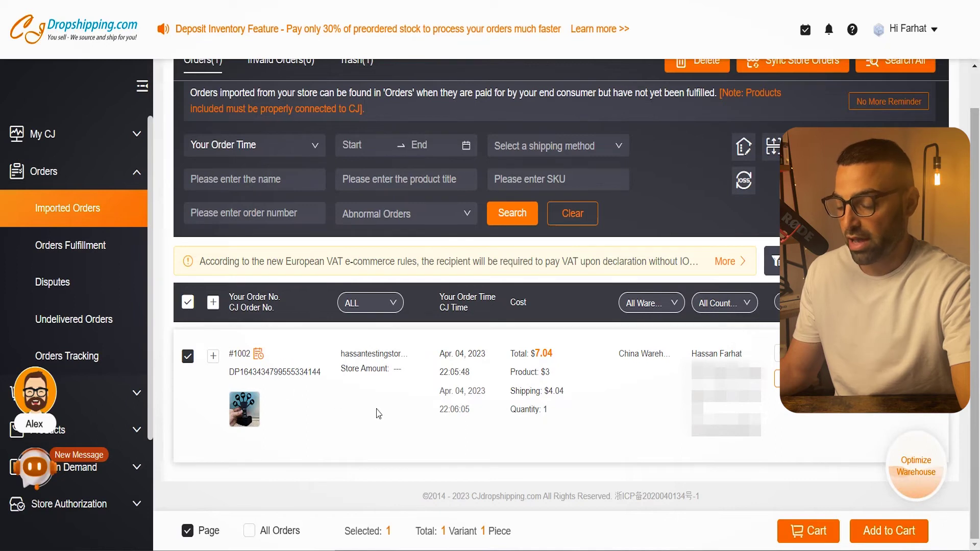
left_click(887, 536)
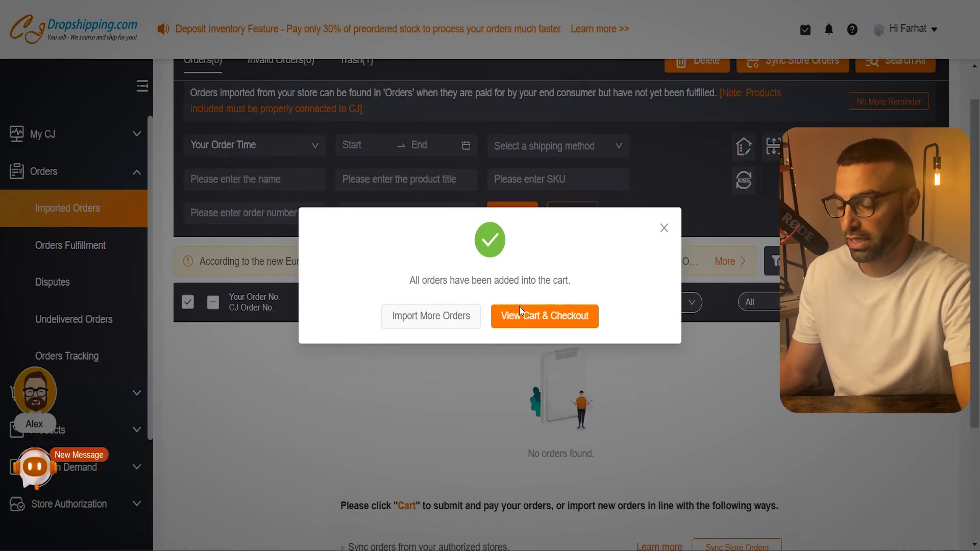
left_click(559, 325)
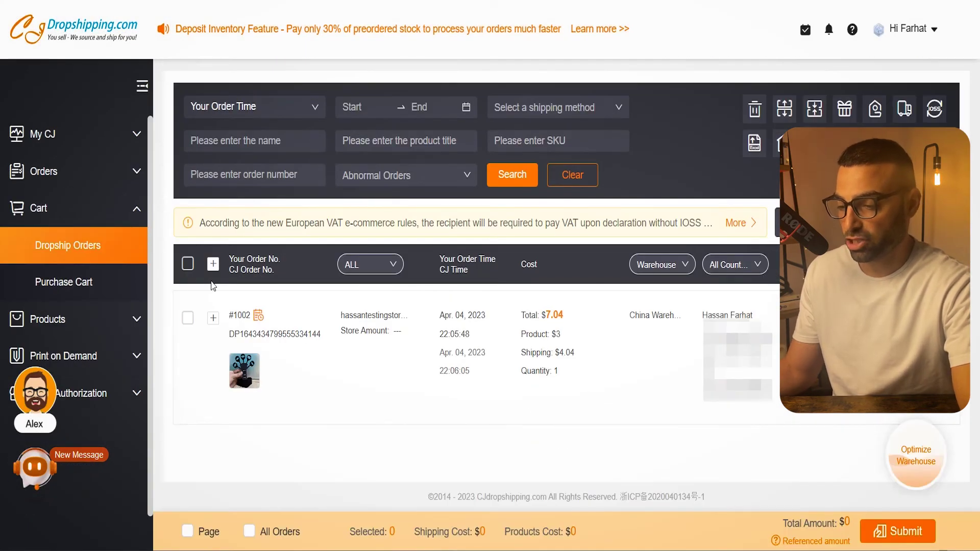
- Select the finger exerciser order in the cart, submit it, and review and submit its order confirmation
left_click(187, 265)
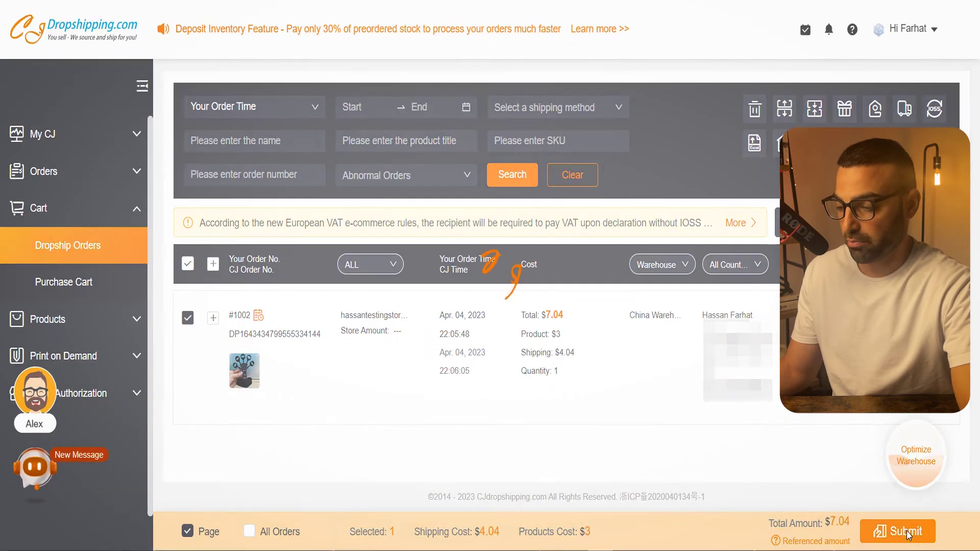
left_click(908, 533)
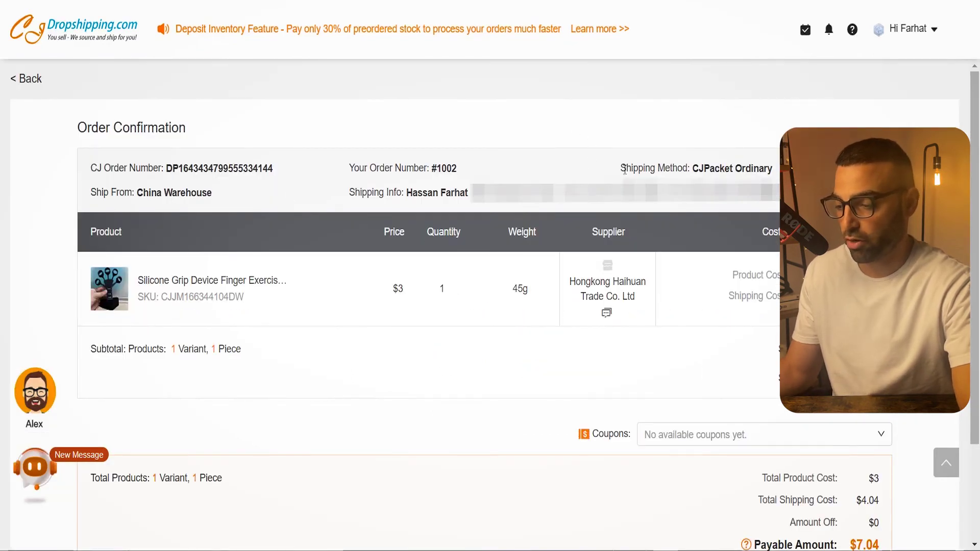
scroll(680, 218, "down", 3)
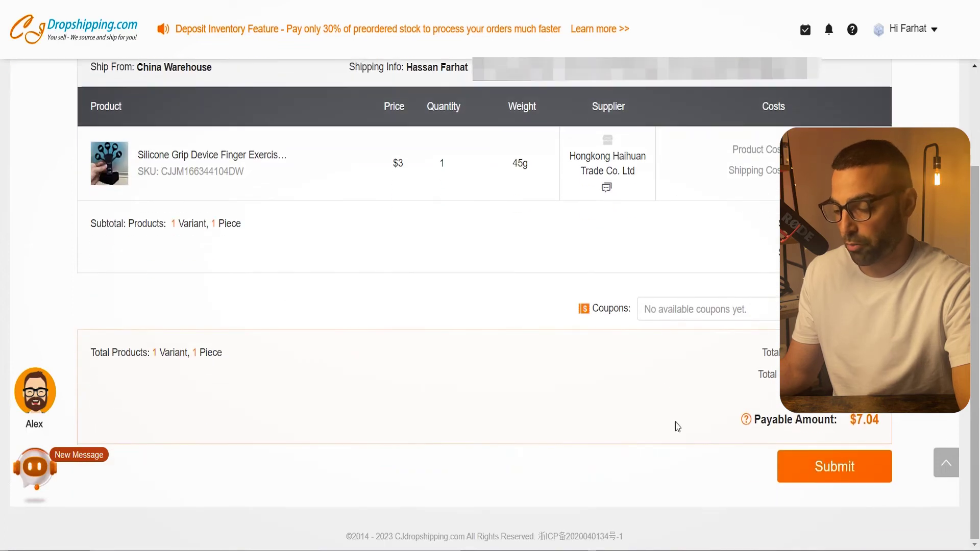
left_click(827, 473)
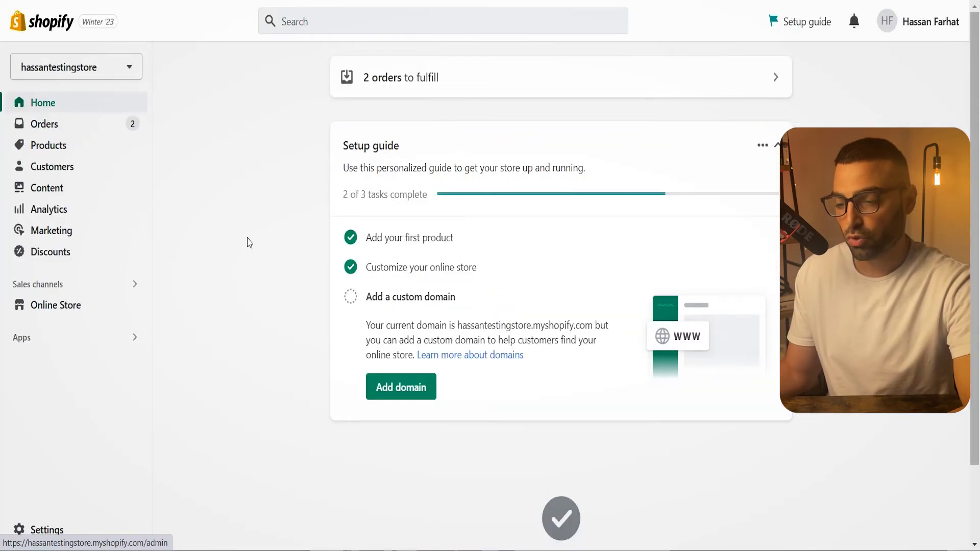
- Open Trustoo's review import page in the Shopify admin and start an AliExpress review import for the Silicone Grip Device
left_click(80, 337)
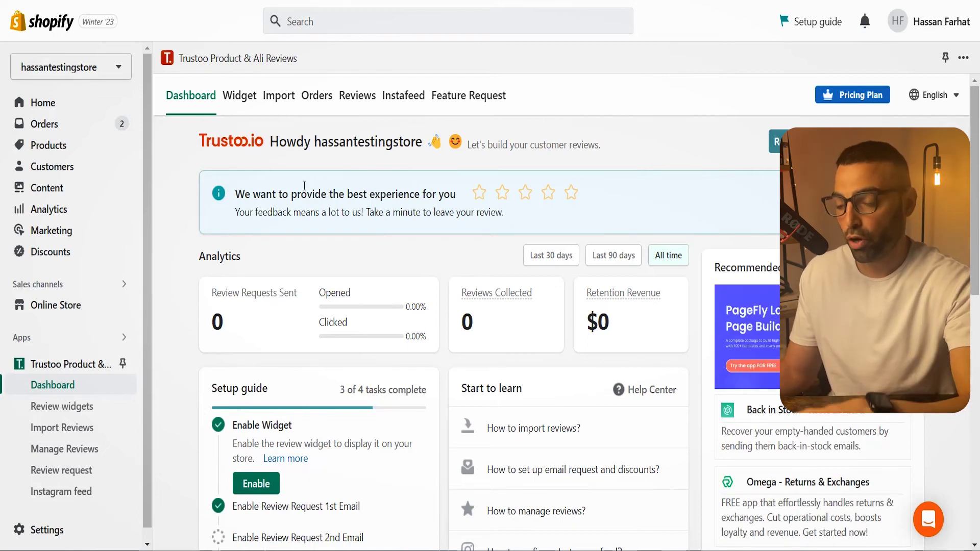
left_click(282, 106)
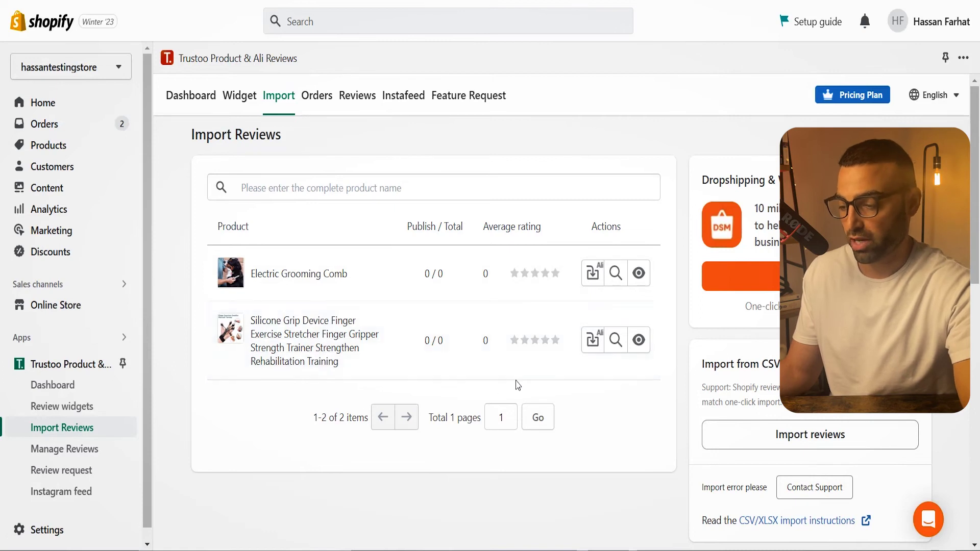
left_click(594, 342)
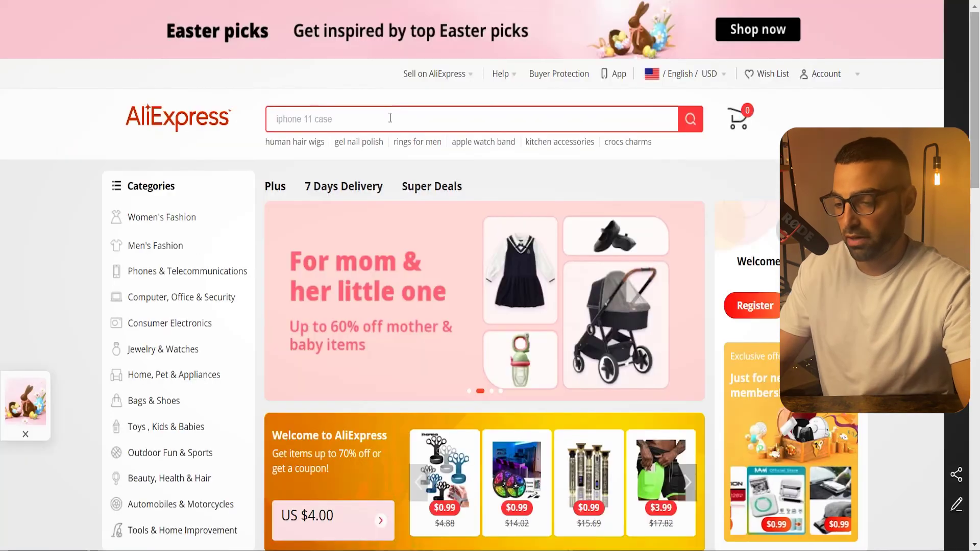
- Search AliExpress for "silicone grip finger"
left_click(389, 116)
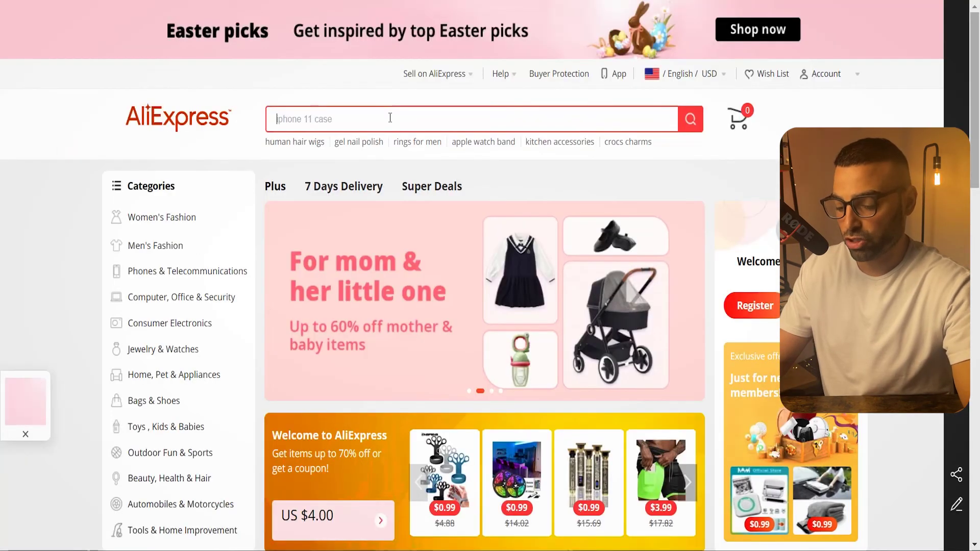
type("silicone gip")
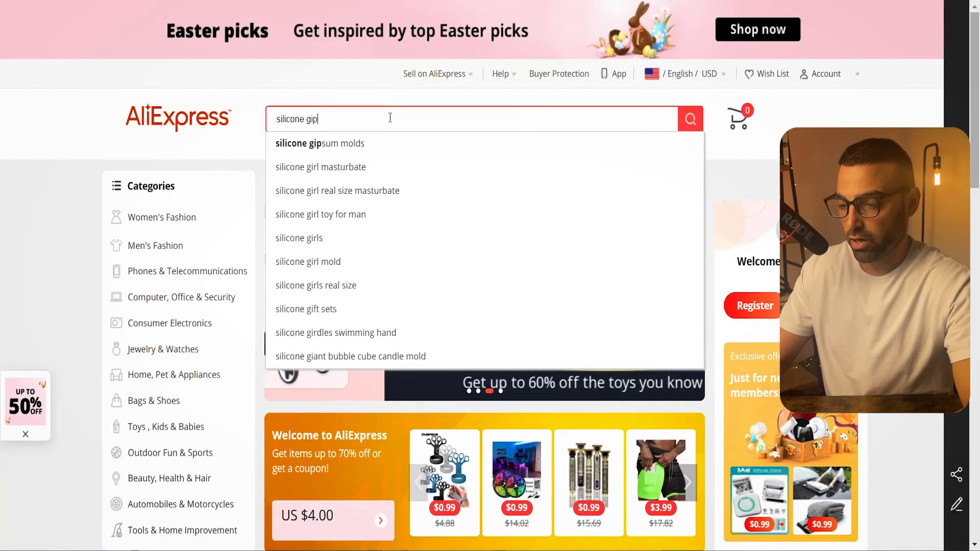
key("BackSpace")
key("BackSpace")
type("rip finger")
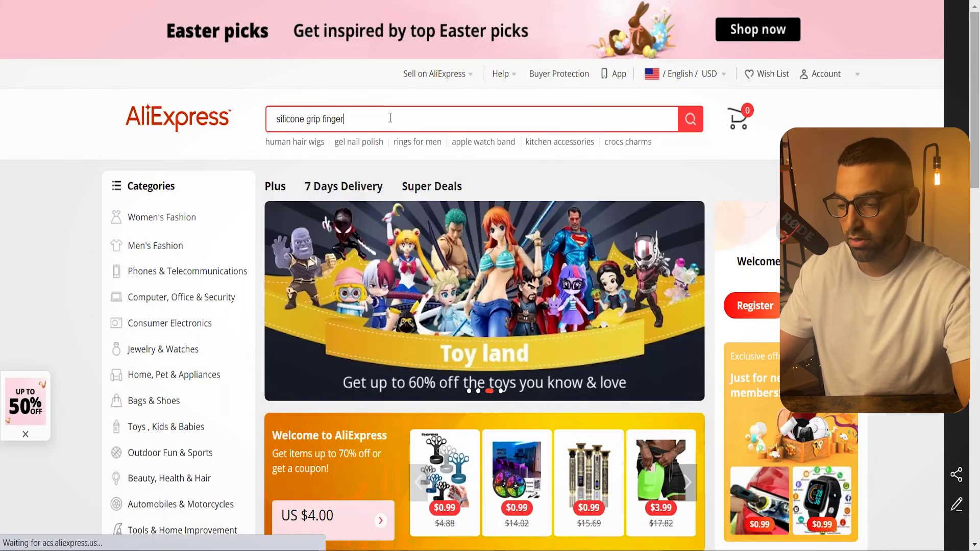
key("Return")
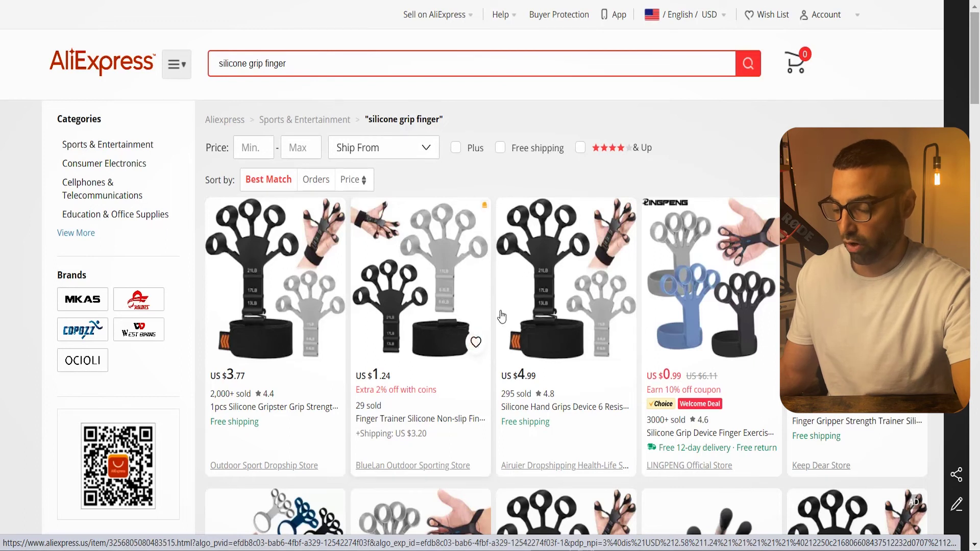
- Compare the finger gripper listings and open the LINGPENG Official Store's Silicone Grip Device listing
scroll(711, 285, "down", 3)
scroll(708, 276, "down", 3)
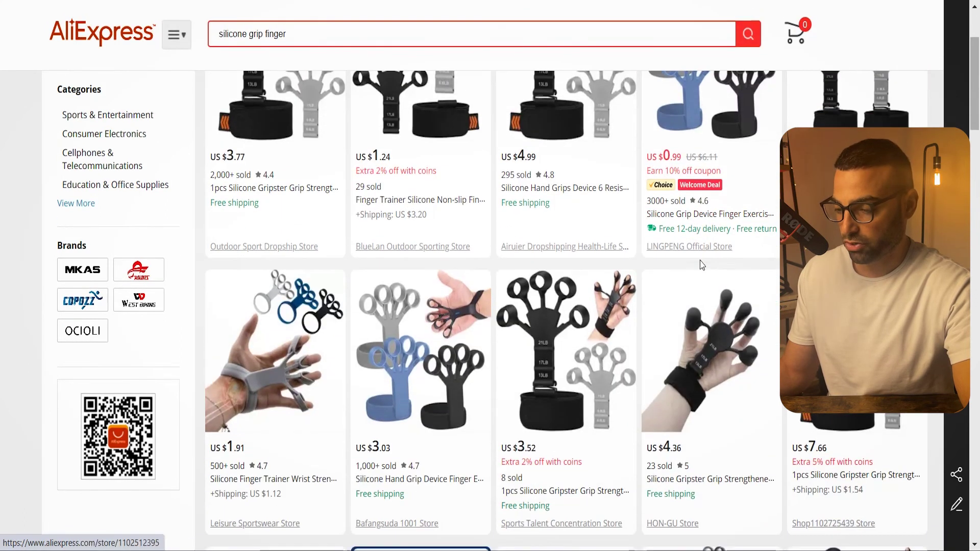
scroll(703, 265, "down", 6)
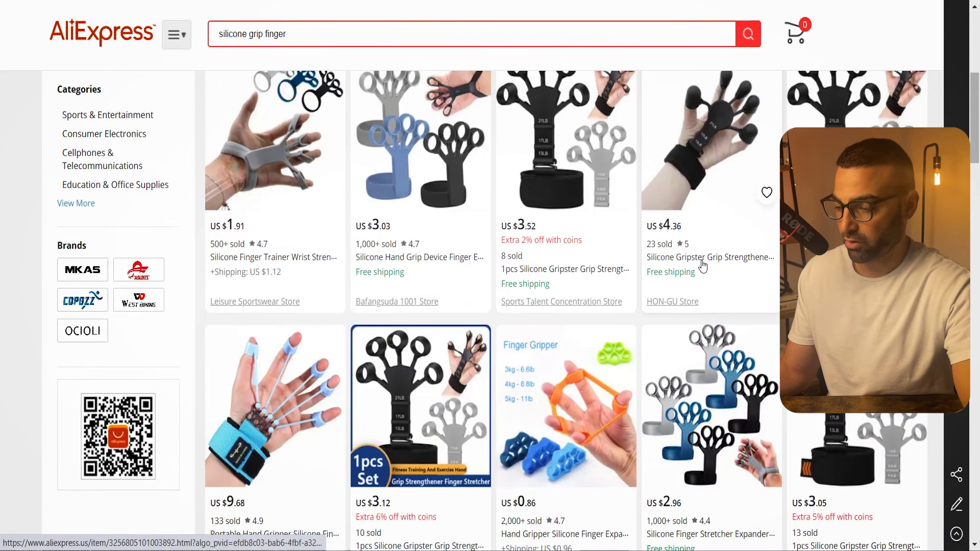
scroll(703, 265, "up", 12)
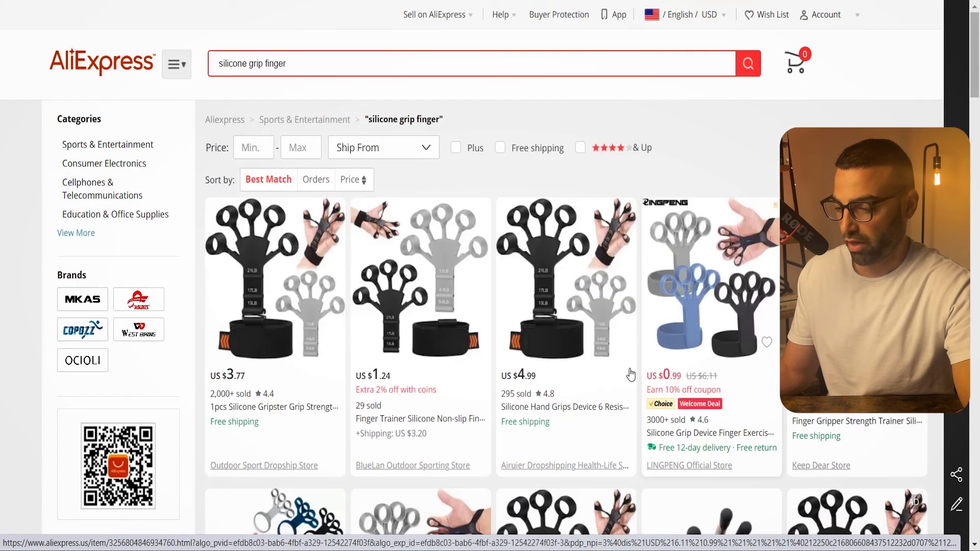
left_click(708, 310)
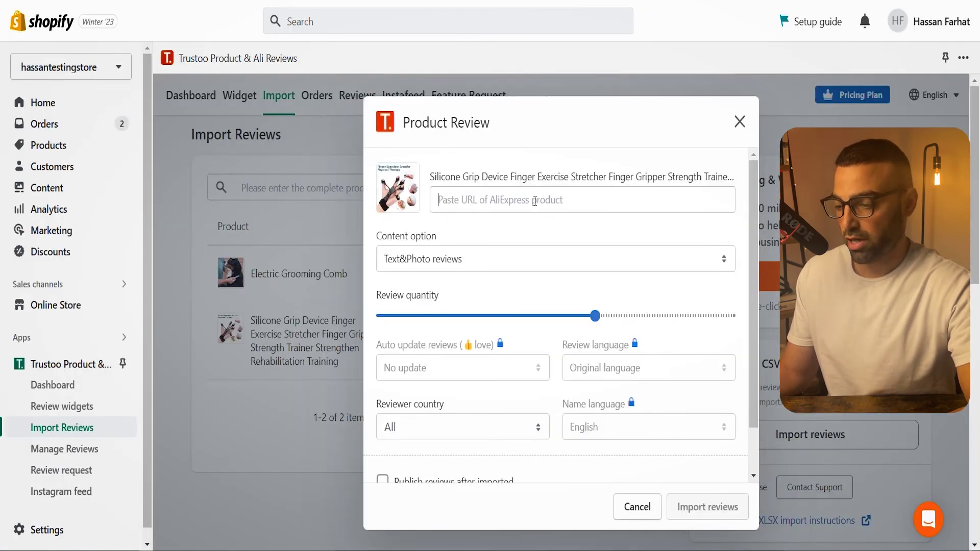
- Paste the AliExpress product URL into the Trustoo import, choose Text&Photo reviews and set the review quantity to 30
key("ctrl+v")
left_click(478, 264)
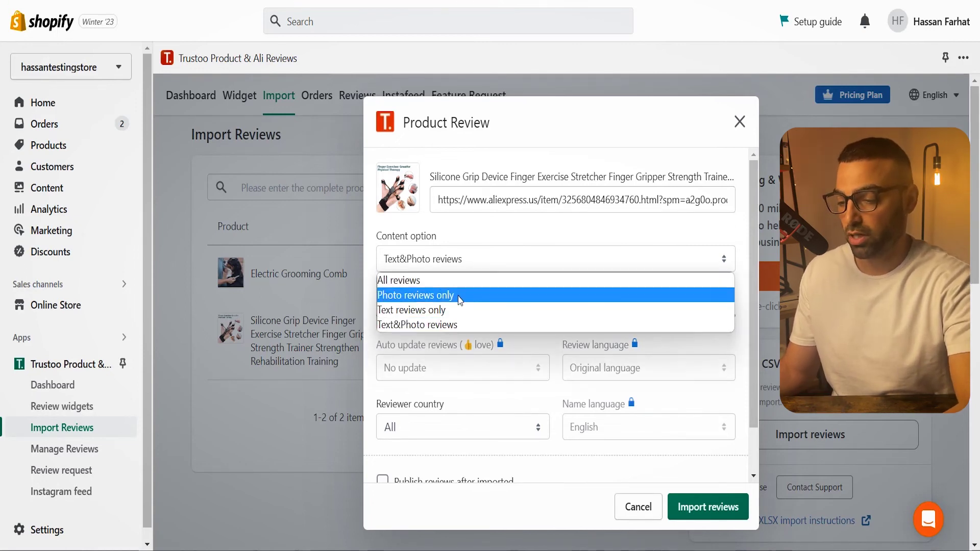
left_click(450, 325)
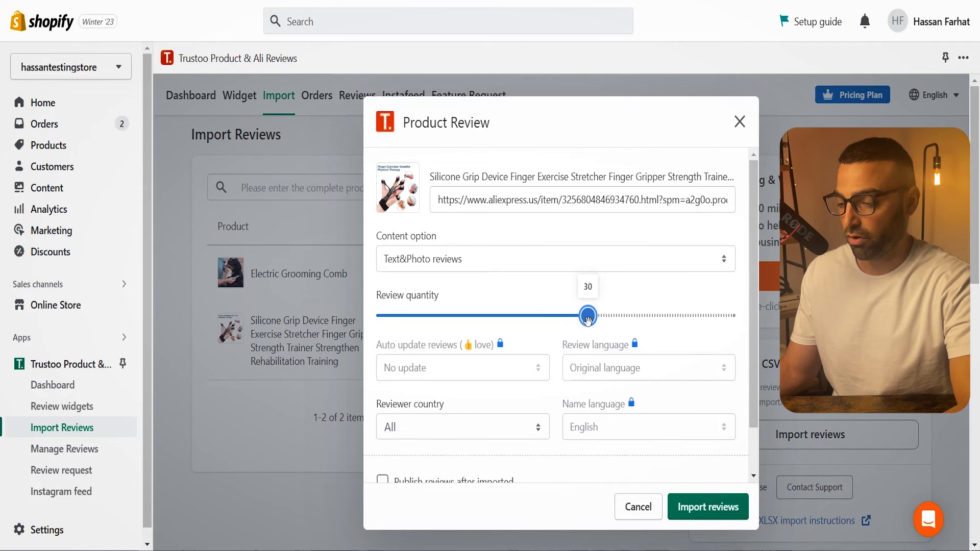
scroll(557, 330, "down", 1)
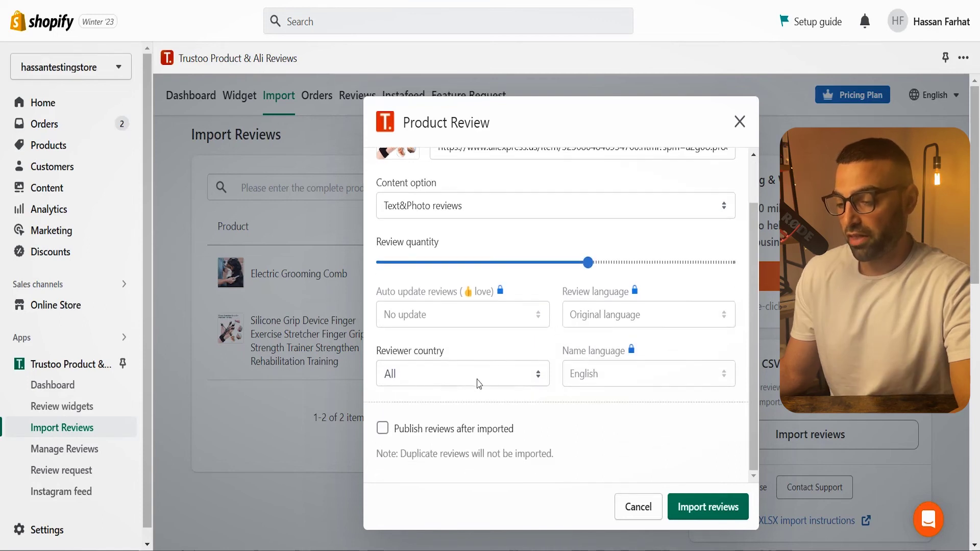
- Check the reviewer country options, keep All, import the reviews and complete the import
left_click(538, 376)
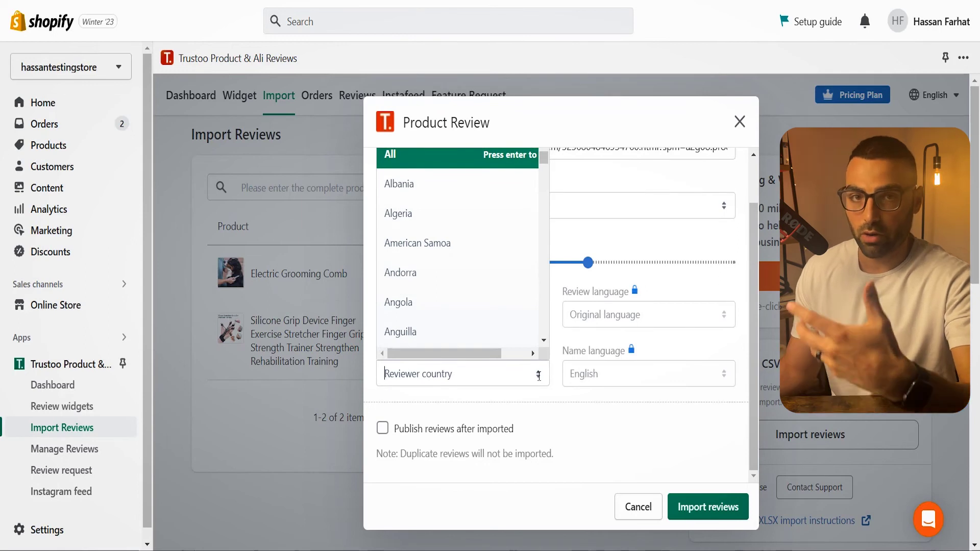
left_click(545, 406)
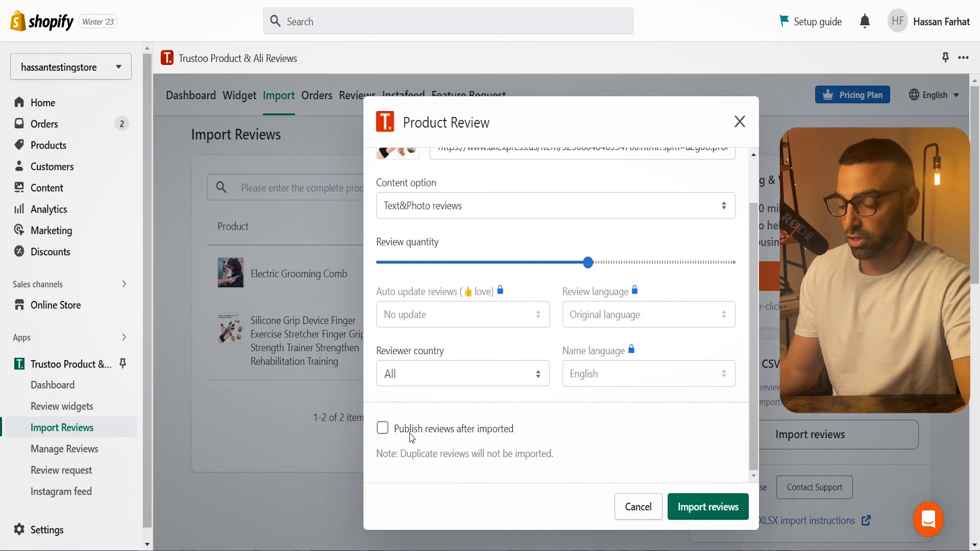
left_click(697, 509)
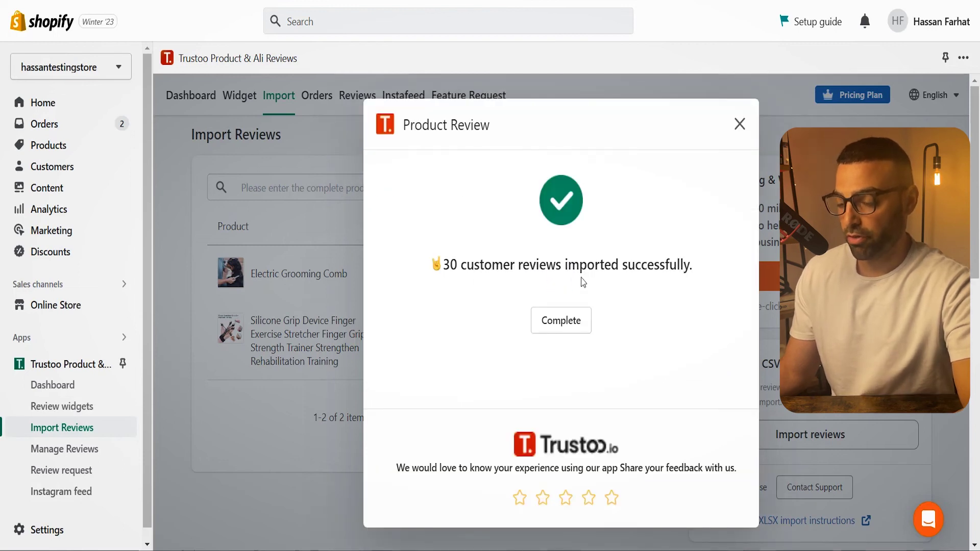
left_click(565, 326)
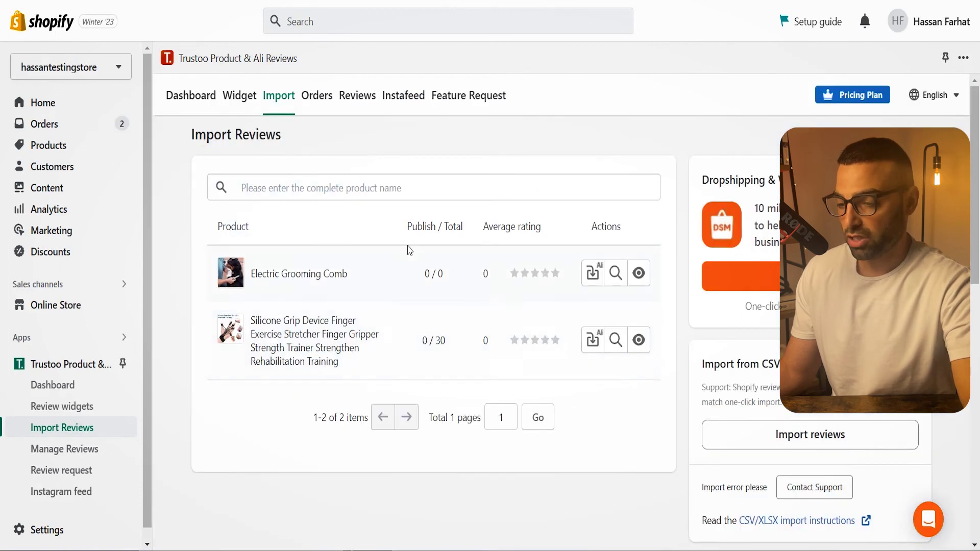
- Open Trustoo's review management and examine the languages, ratings and photos of the imported Silicone Grip Device reviews
left_click(352, 102)
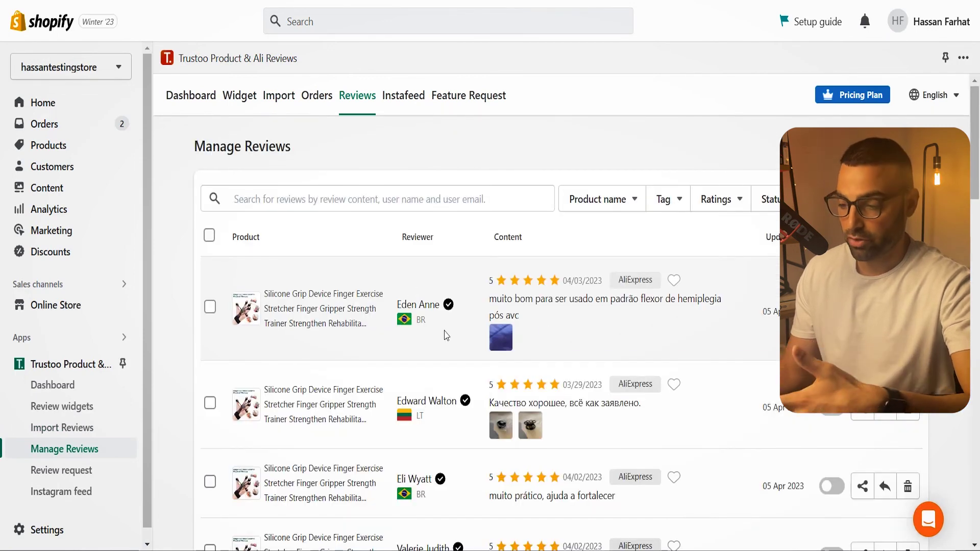
scroll(540, 352, "down", 3)
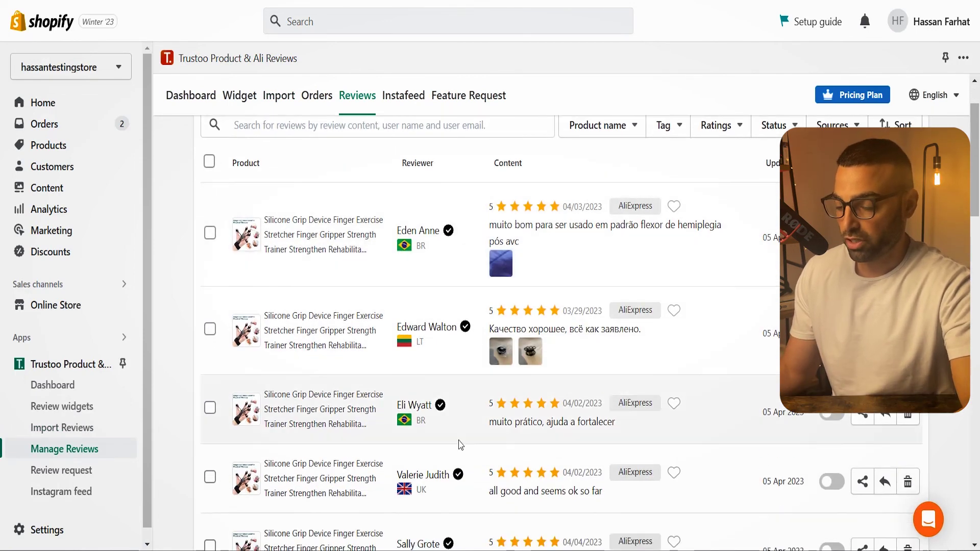
scroll(562, 378, "down", 1)
scroll(587, 372, "up", 4)
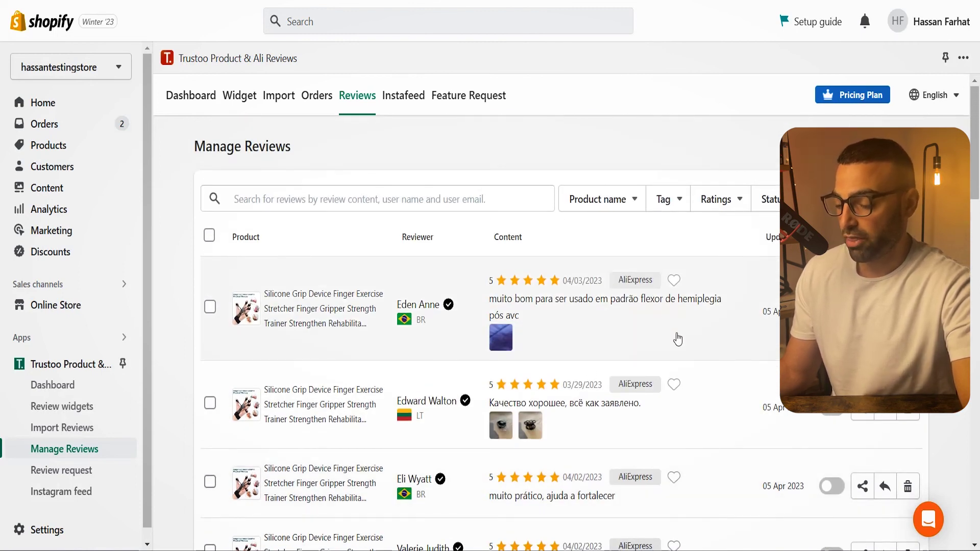
scroll(669, 326, "down", 4)
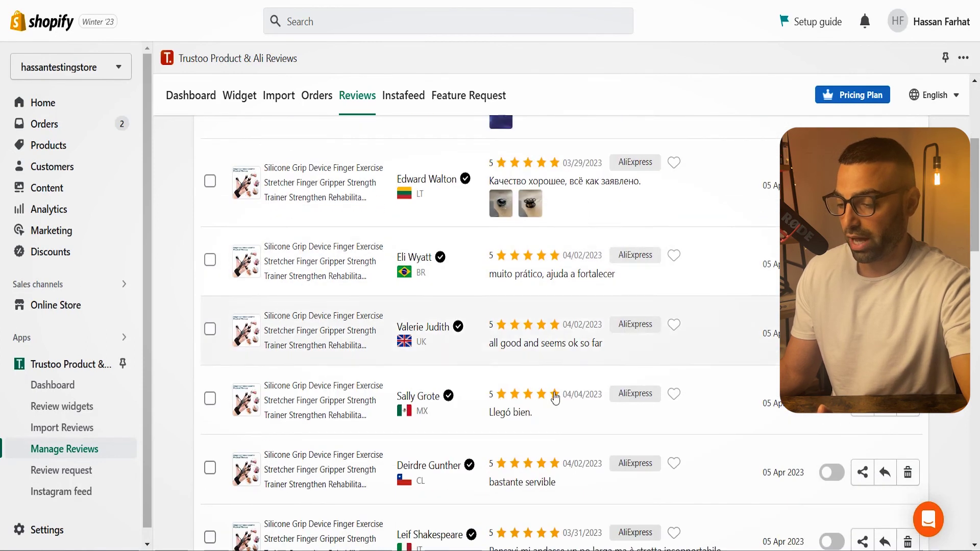
scroll(595, 337, "up", 3)
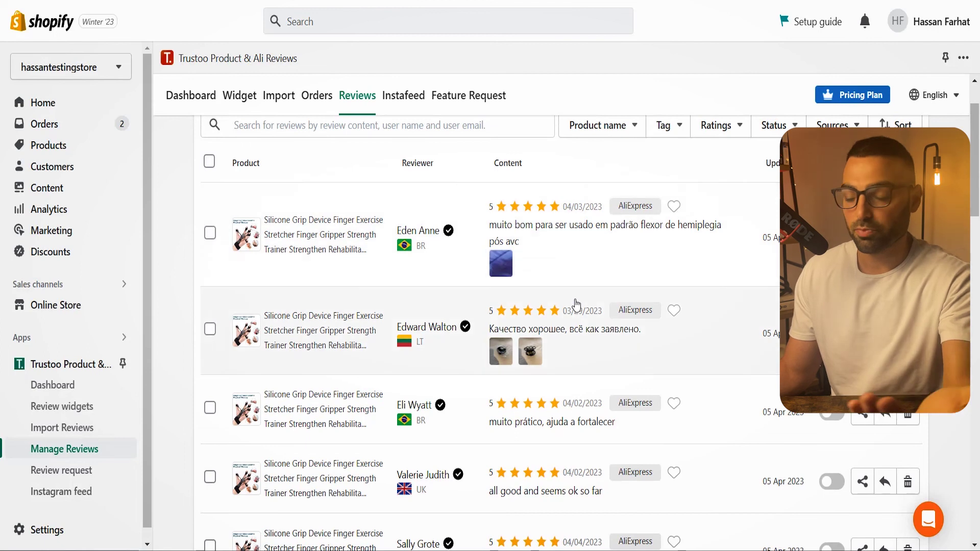
scroll(571, 310, "down", 3)
scroll(571, 311, "down", 2)
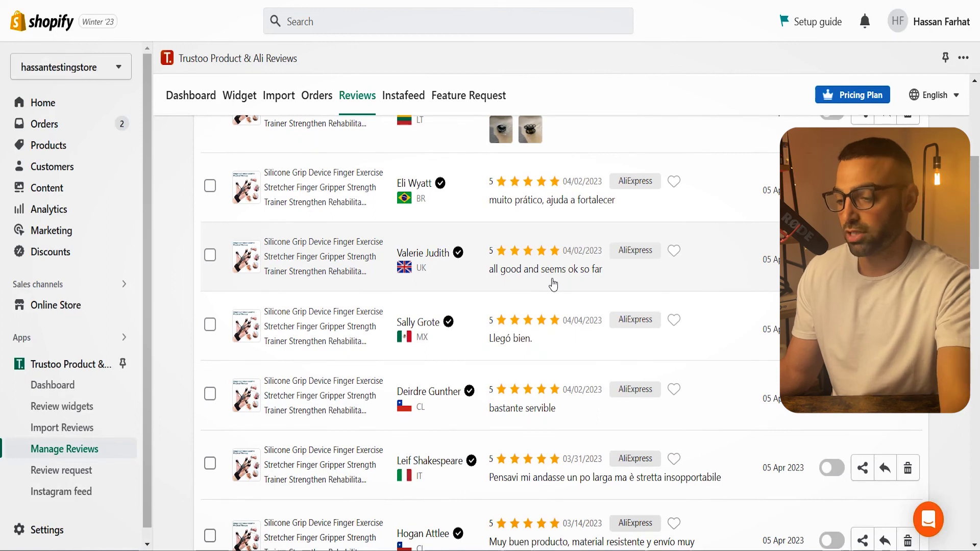
- Publish the first four imported reviews of the Silicone Grip Device
scroll(552, 282, "up", 4)
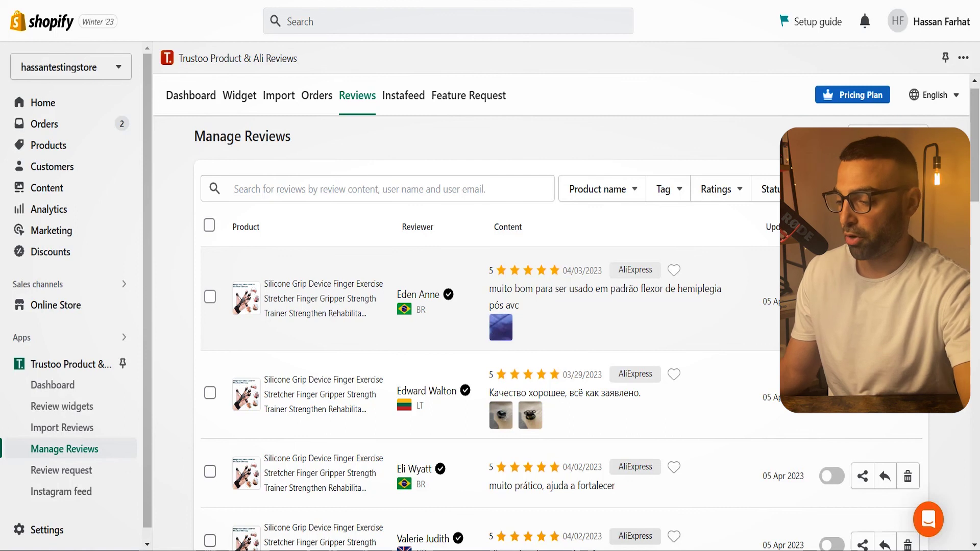
left_click(833, 476)
left_click(833, 476)
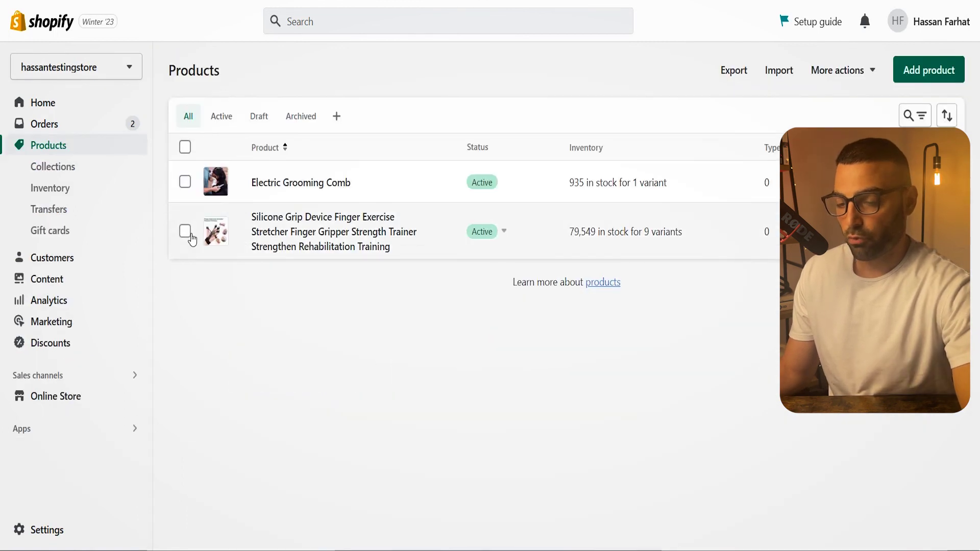
- Open the Silicone Grip Device's storefront page from the Shopify product list and examine its published customer reviews
mouse_move(344, 243)
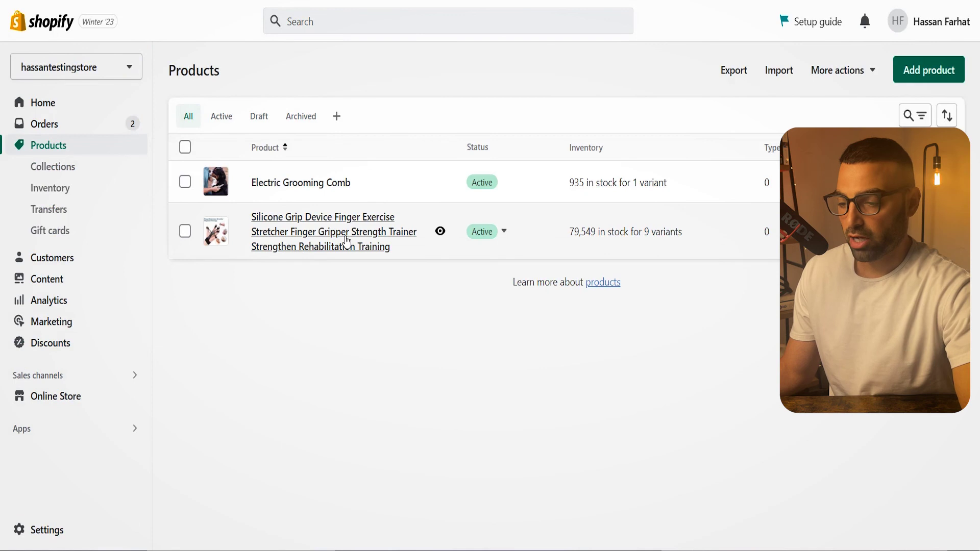
left_click(441, 232)
scroll(484, 196, "down", 3)
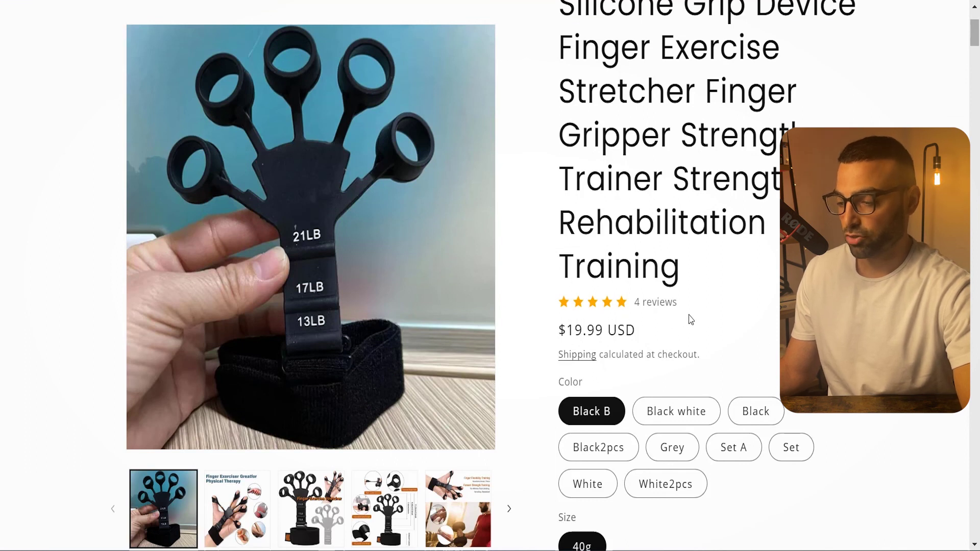
left_click_drag(978, 45, 978, 480)
scroll(299, 179, "down", 3)
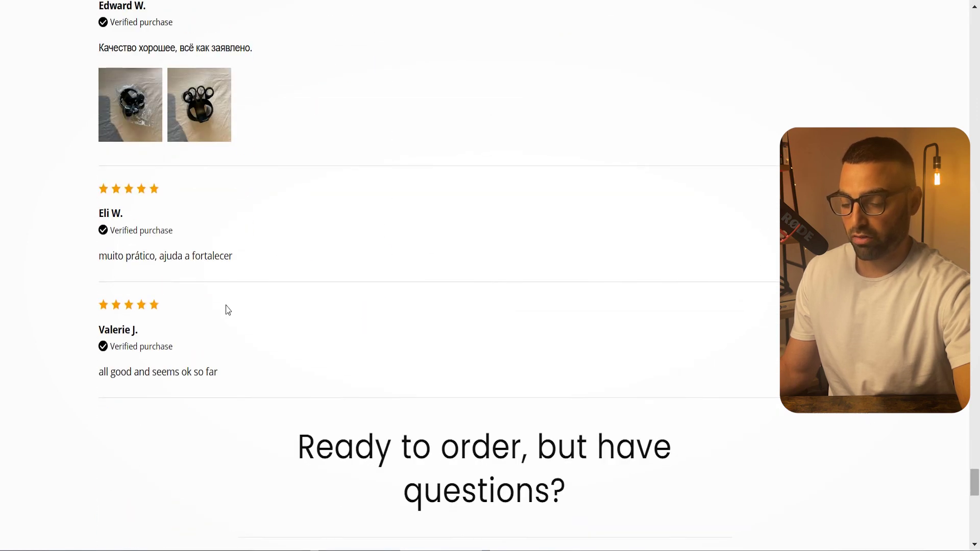
scroll(250, 311, "up", 1)
scroll(284, 285, "up", 5)
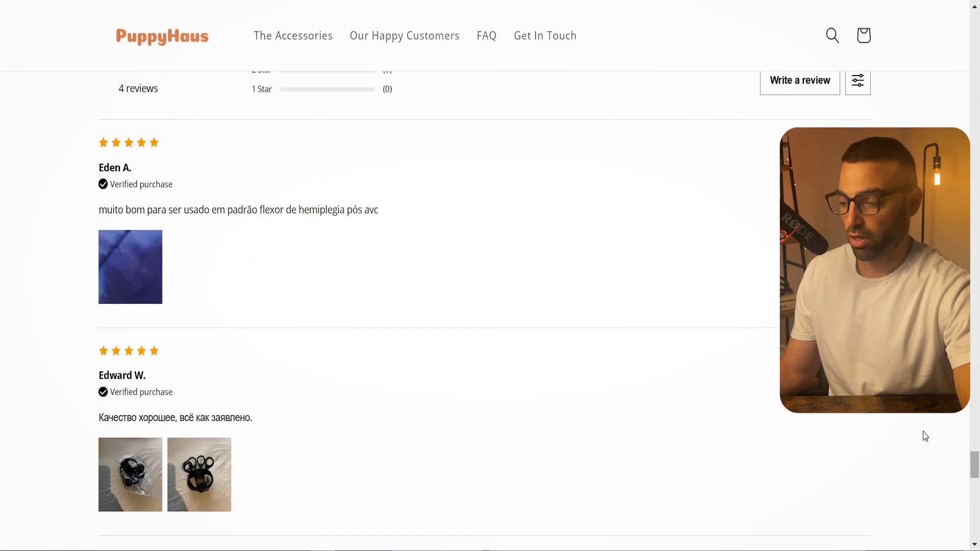
- Look through the storefront product description and return to the star rating below the product title
left_click_drag(977, 465, 978, 404)
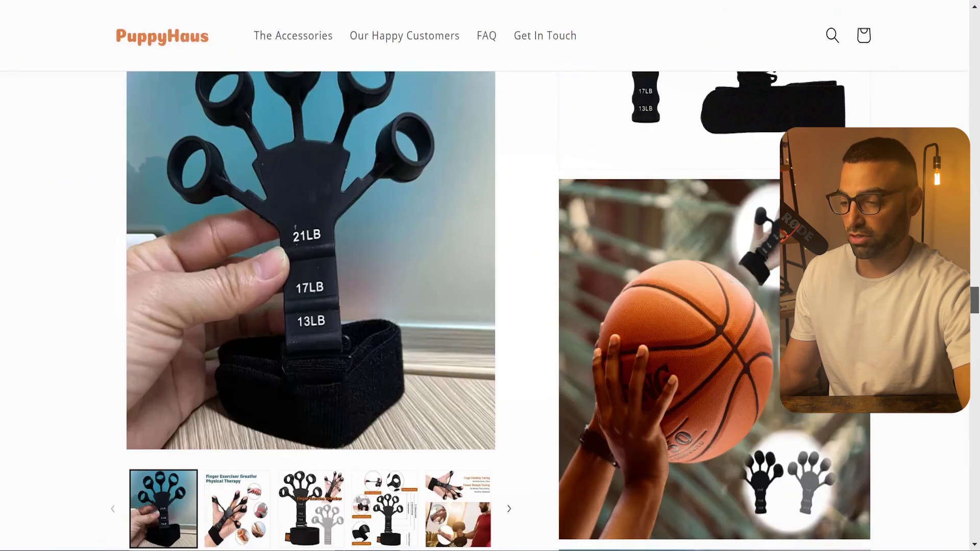
scroll(715, 306, "down", 5)
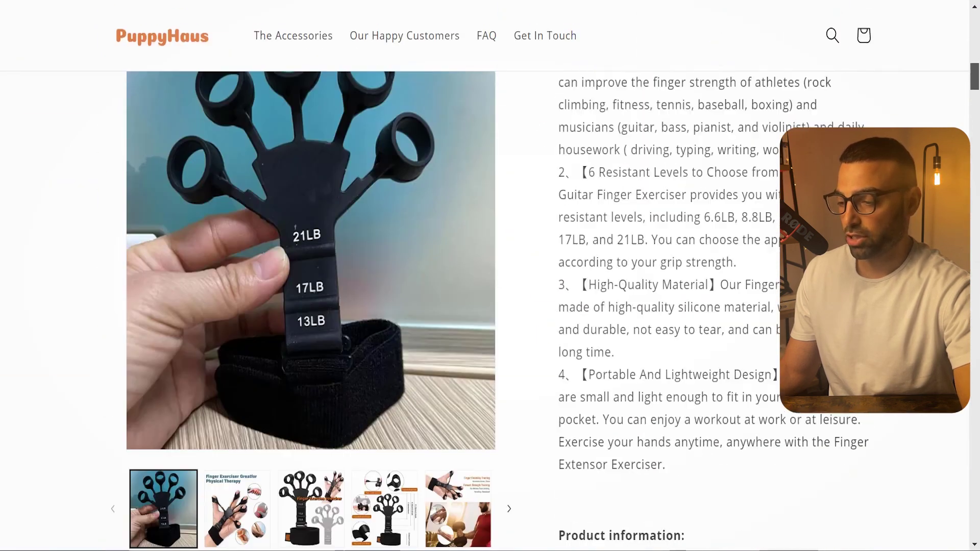
scroll(715, 307, "up", 10)
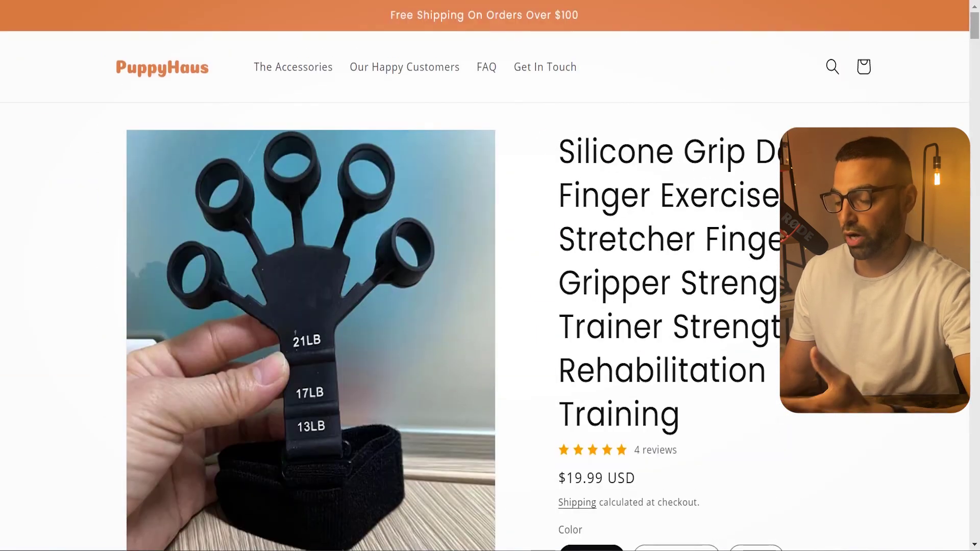